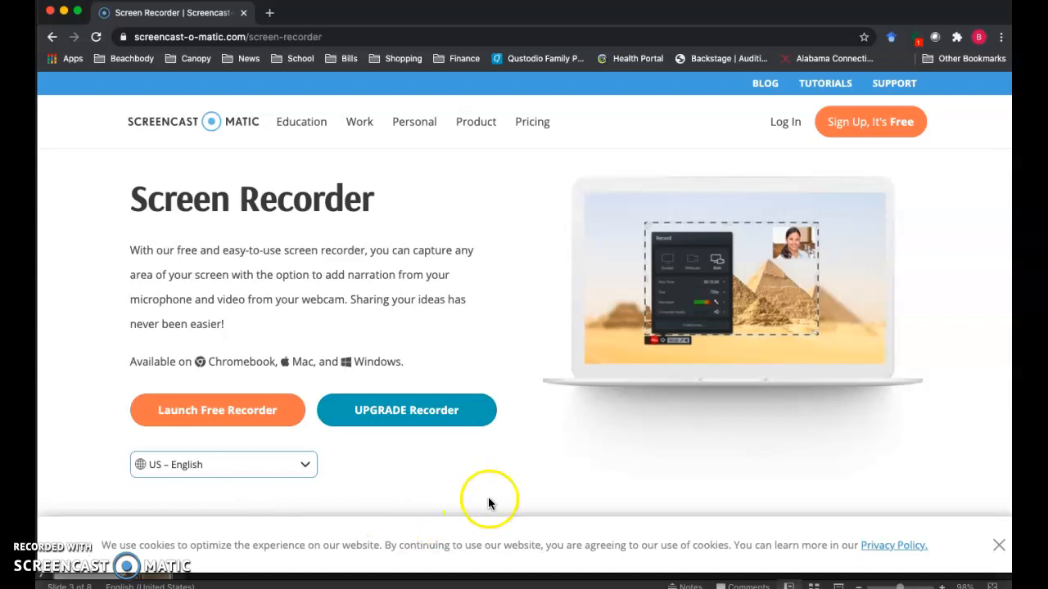
# Step: Open the University of Montevallo Canvas site in a new browser tab and log in with the saved credentials
pyautogui.click(269, 12)
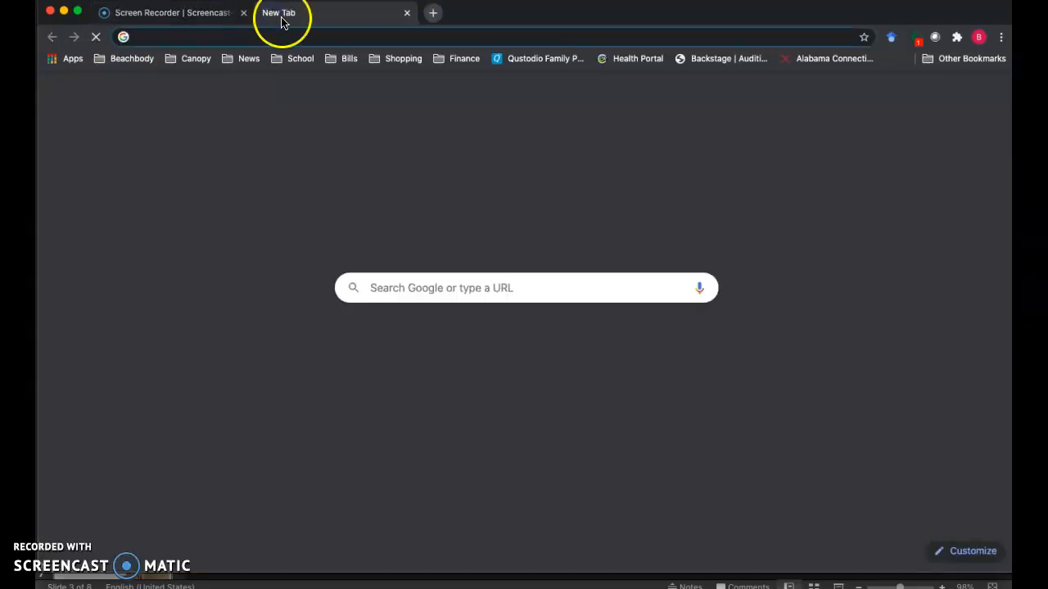
pyautogui.click(377, 352)
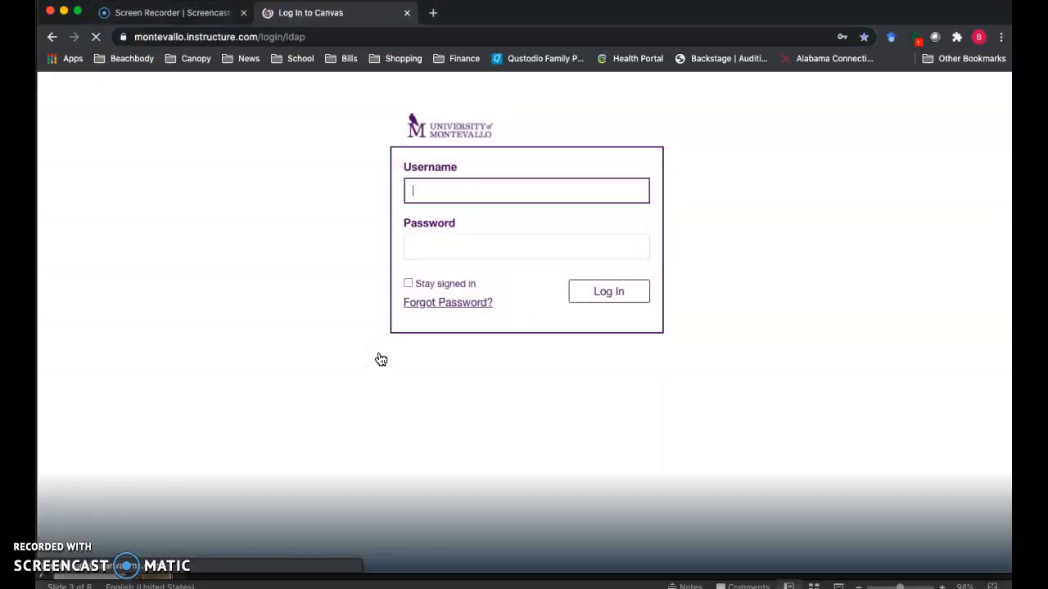
pyautogui.click(608, 294)
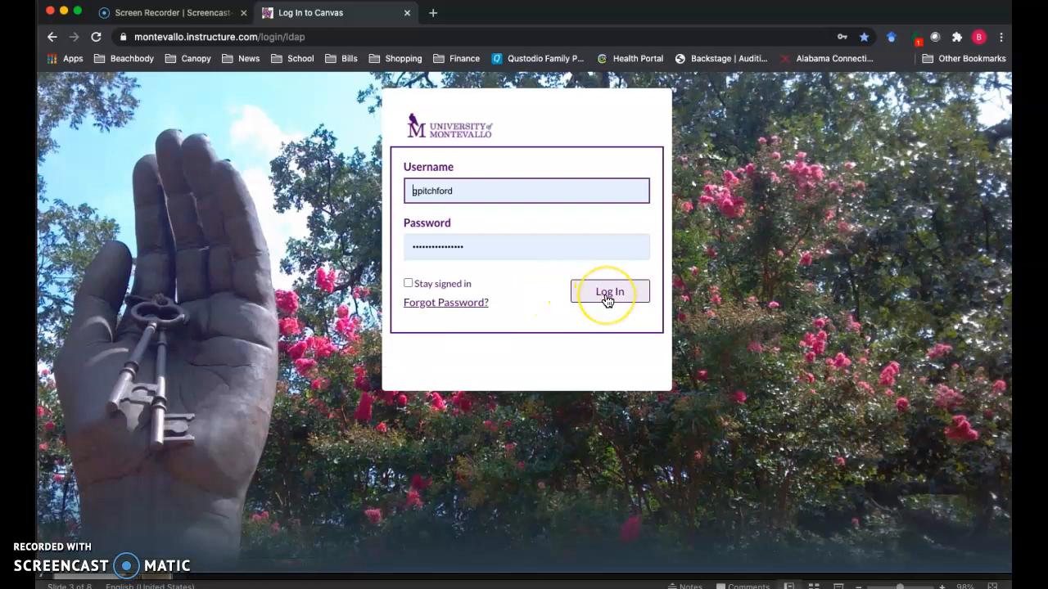
pyautogui.click(608, 300)
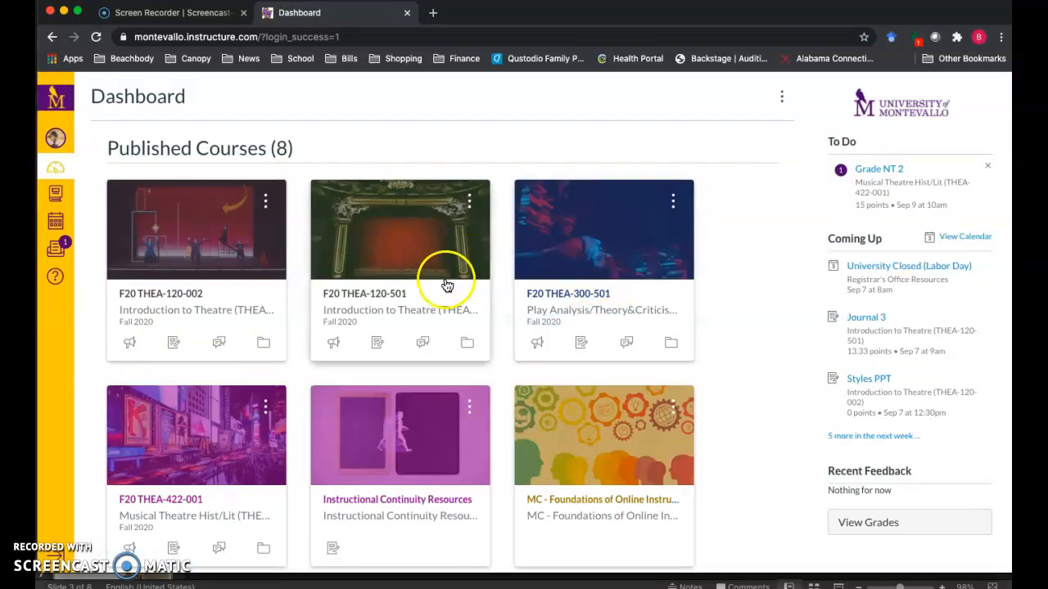
# Step: Open the Musical Theatre Hist/Lit (THEA-422-001) course from the dashboard and go to its modules
pyautogui.scroll(-2, 225, 323)
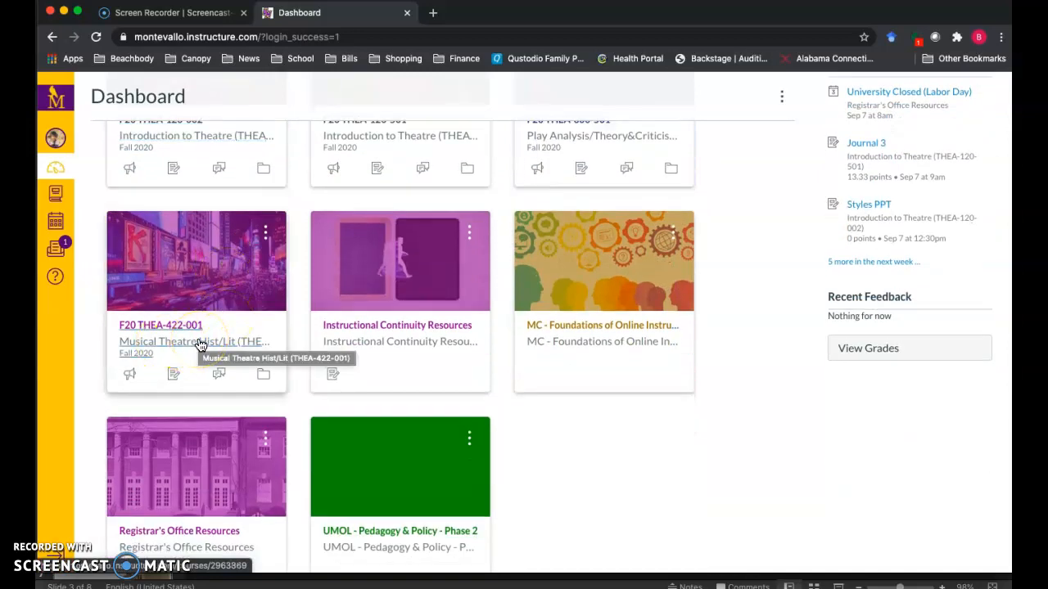
pyautogui.click(198, 342)
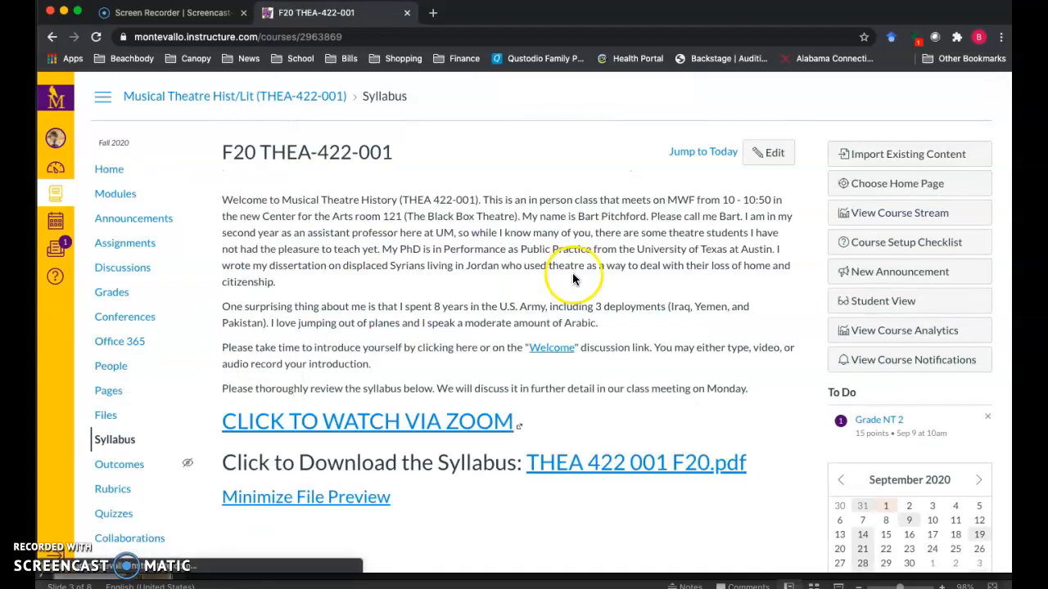
pyautogui.scroll(-3, 233, 235)
pyautogui.scroll(3, 233, 235)
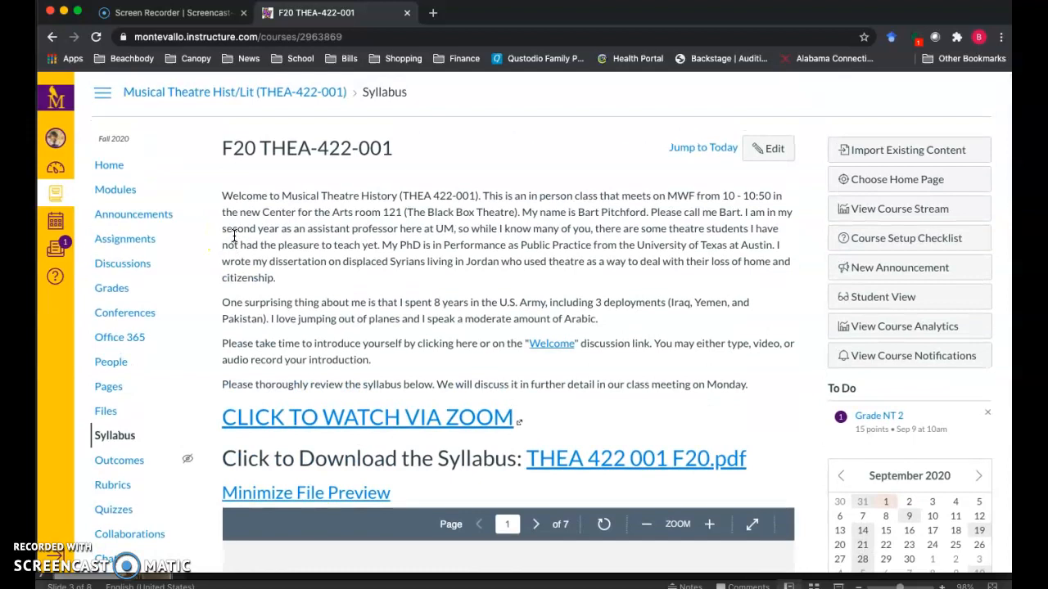
pyautogui.click(133, 194)
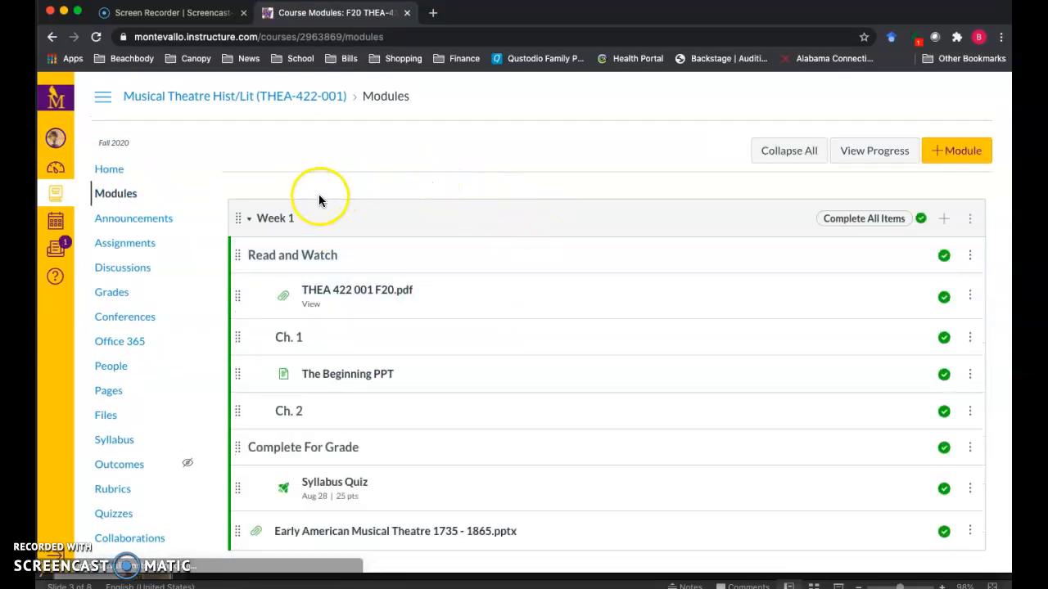
pyautogui.scroll(-2, 217, 297)
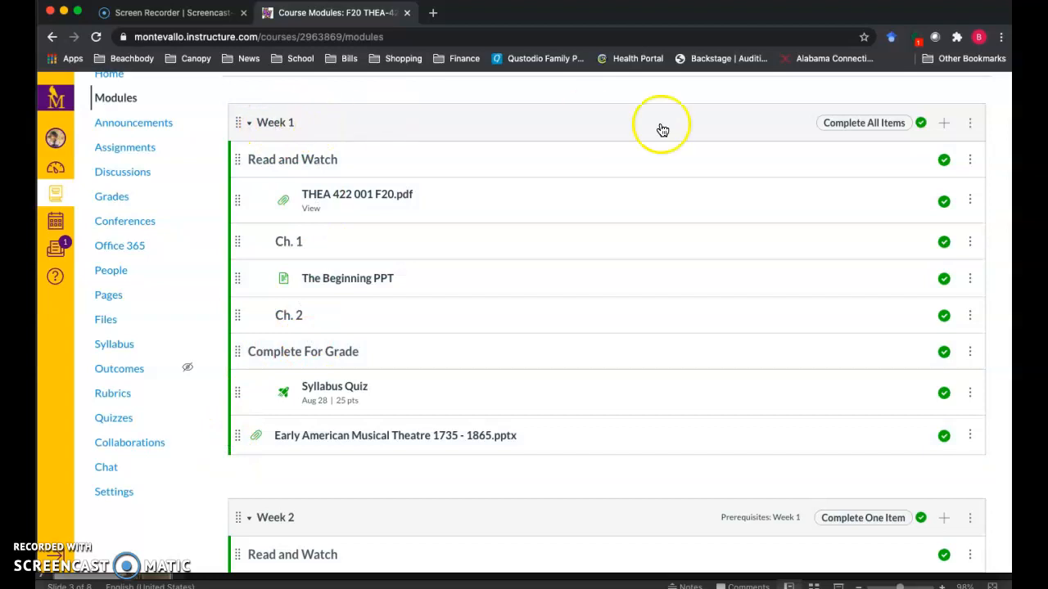
# Step: Start adding an item to the Week 1 module and set the item type to Page
pyautogui.click(945, 129)
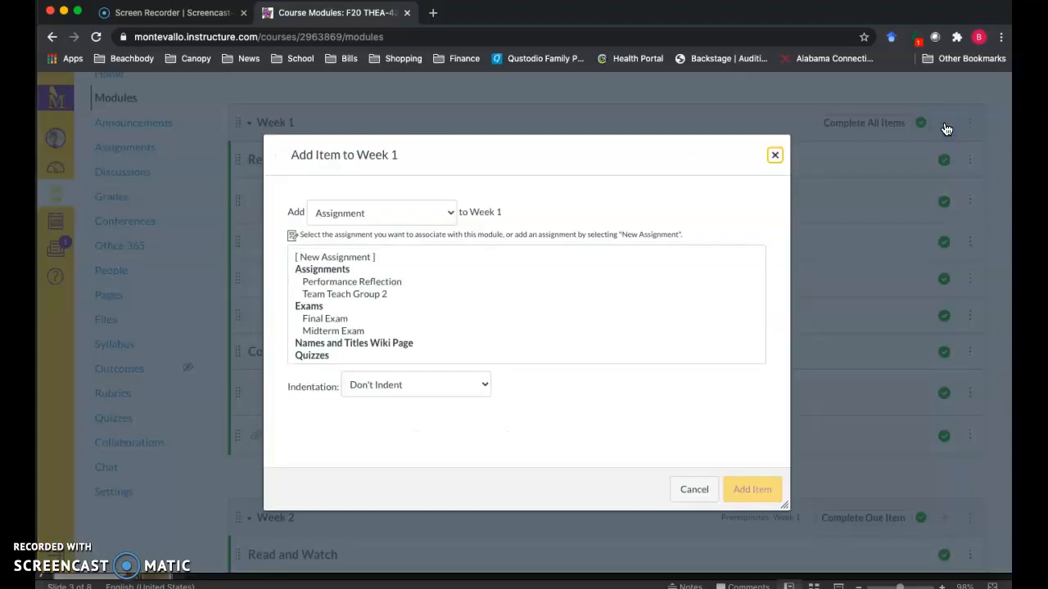
pyautogui.click(447, 213)
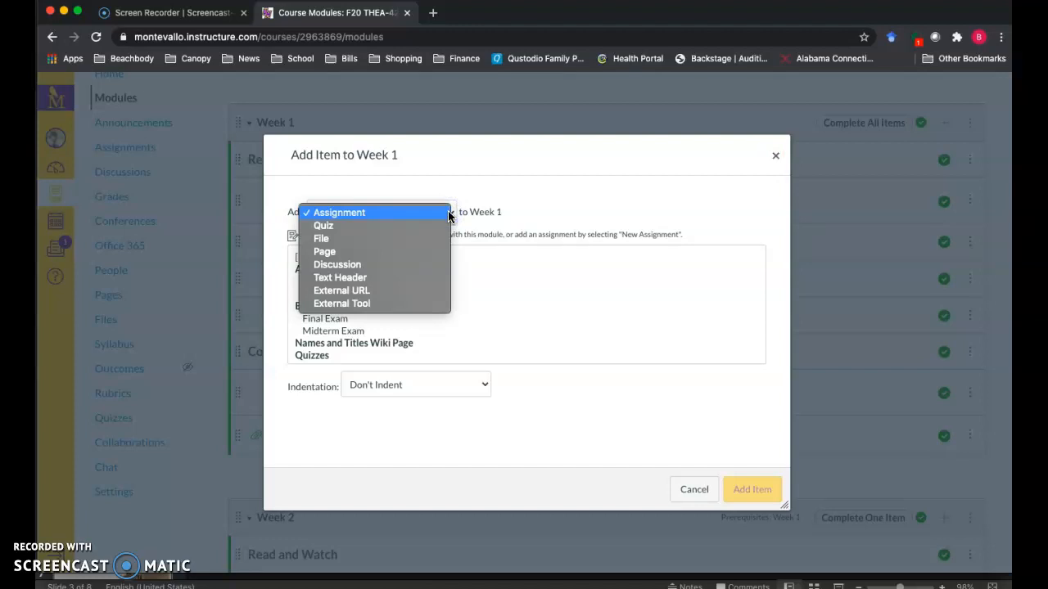
pyautogui.click(426, 237)
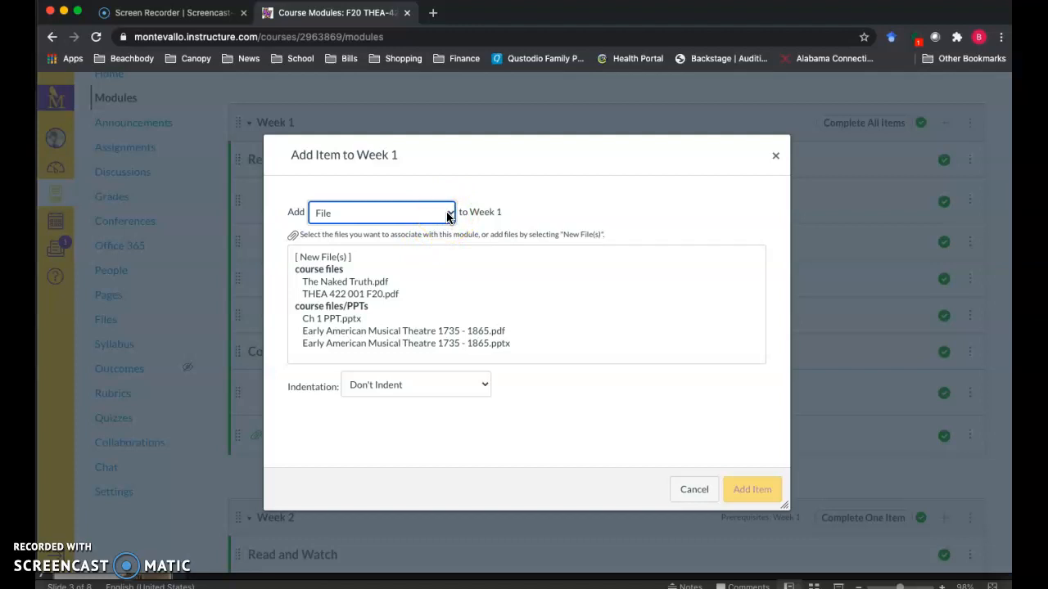
pyautogui.click(448, 216)
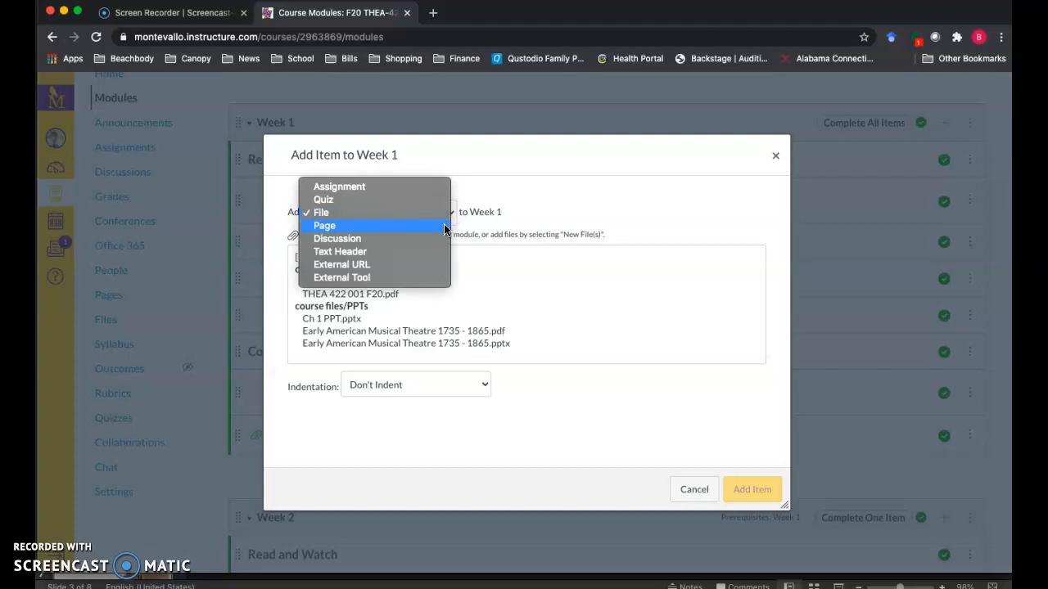
pyautogui.click(446, 228)
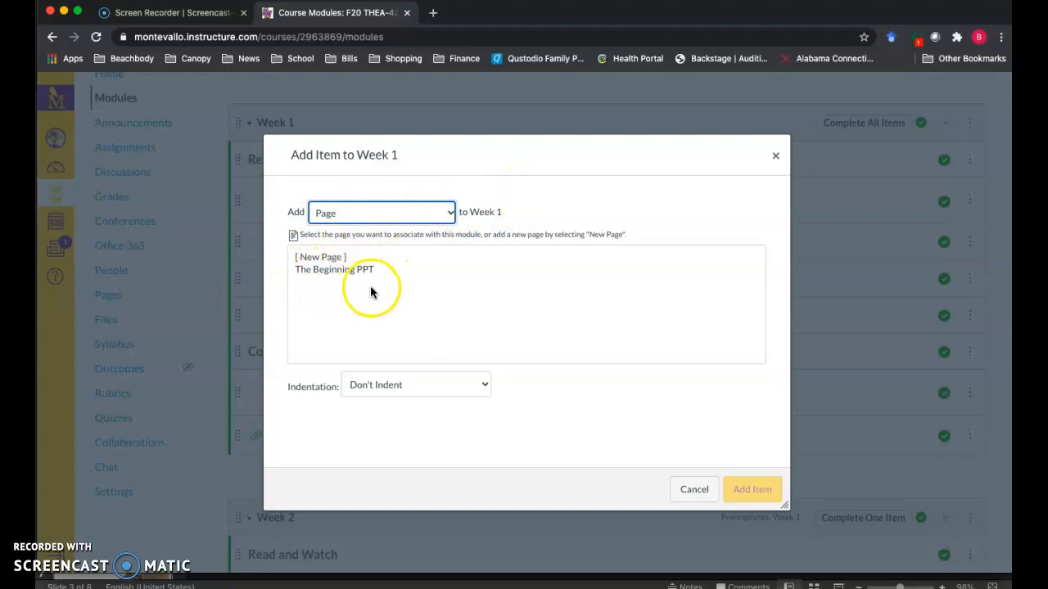
# Step: Add a new page named Early American Musical Theatre to Week 1, indented 2 levels
pyautogui.click(332, 258)
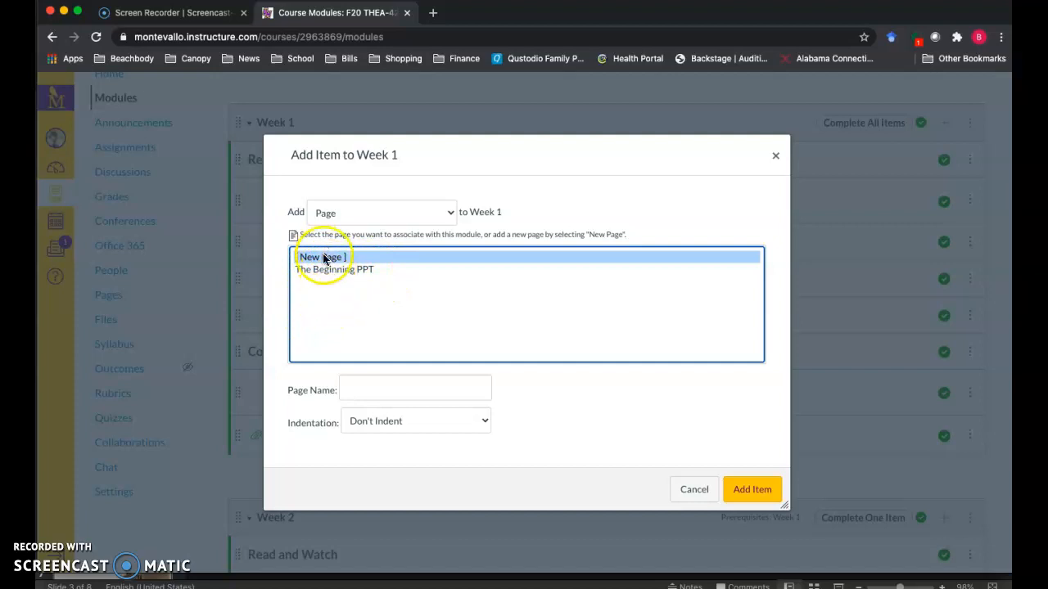
pyautogui.click(372, 395)
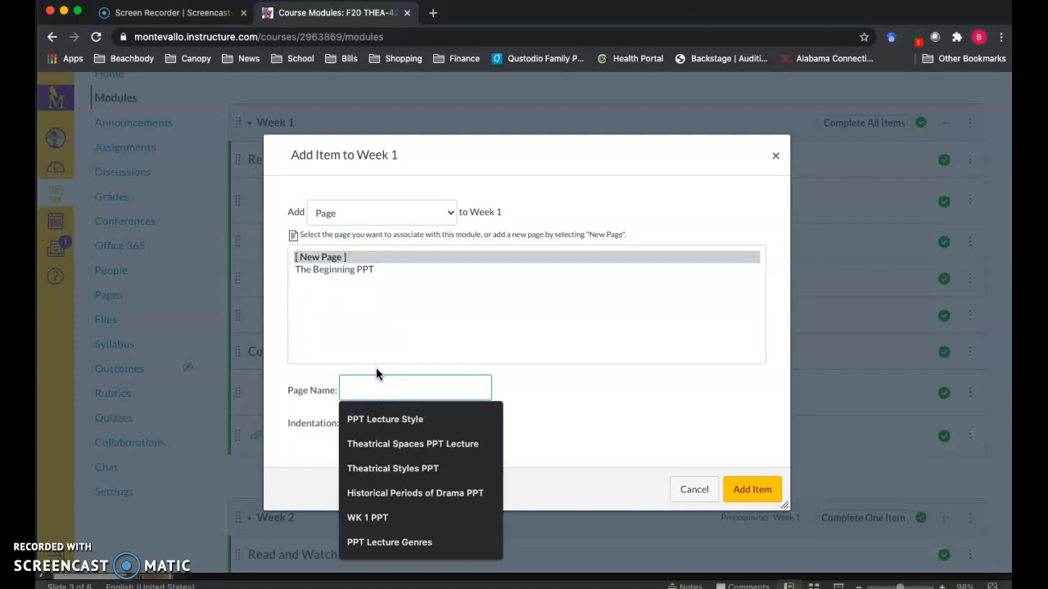
pyautogui.write('Ear')
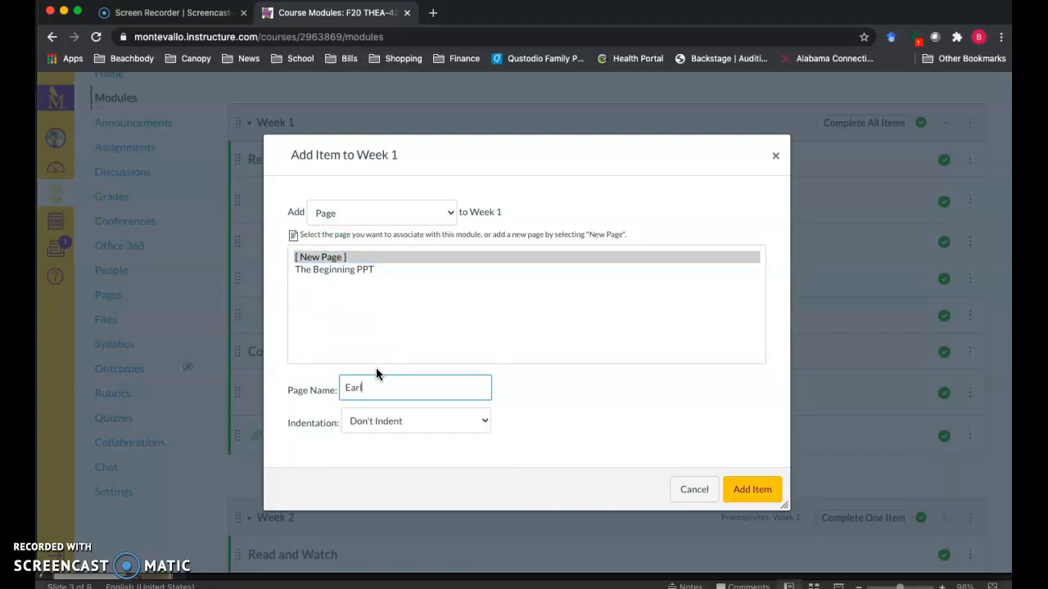
pyautogui.write('ly American Musical Theatre')
pyautogui.click(474, 418)
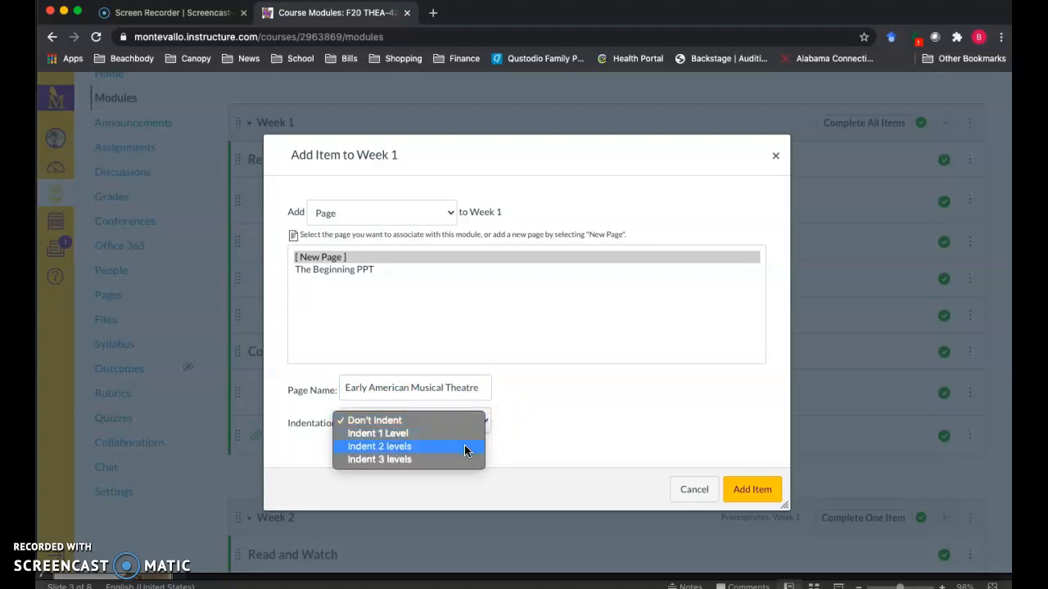
pyautogui.click(464, 449)
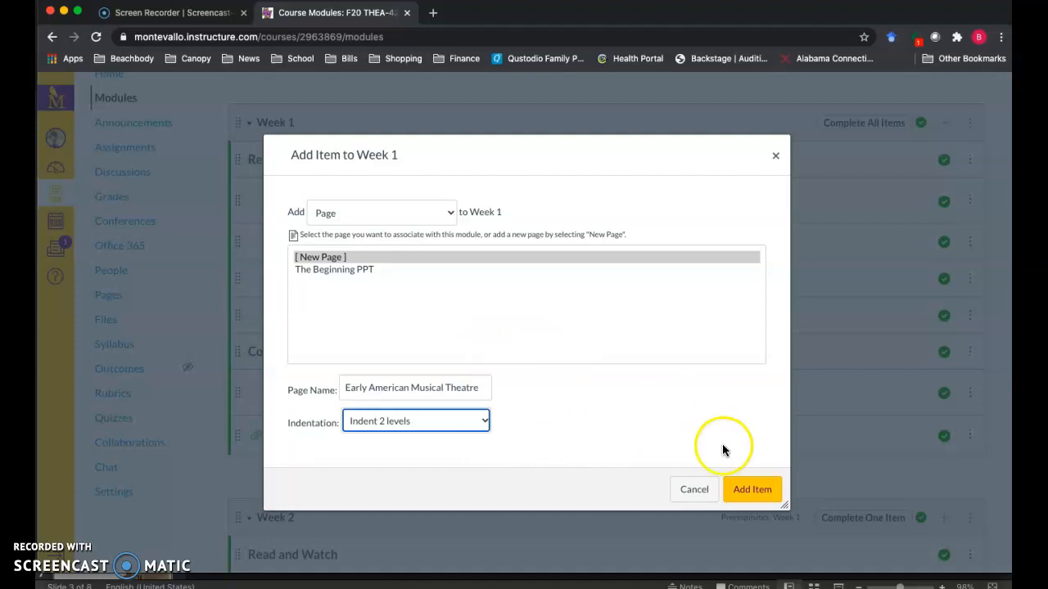
pyautogui.click(750, 489)
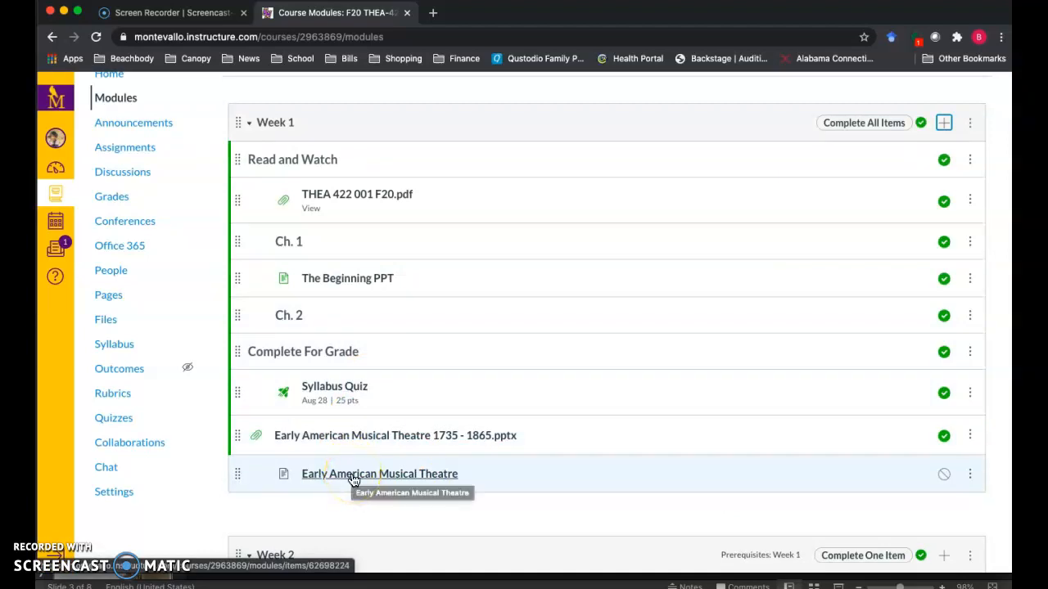
# Step: Open the Early American Musical Theatre page in Week 1 for editing and place the cursor in its body
pyautogui.click(353, 480)
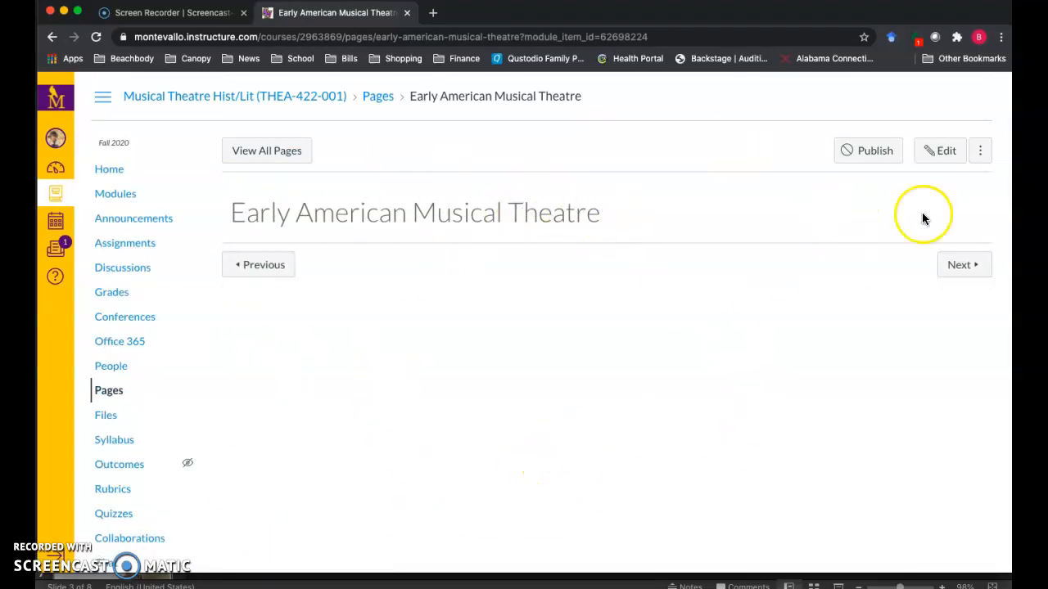
pyautogui.click(942, 156)
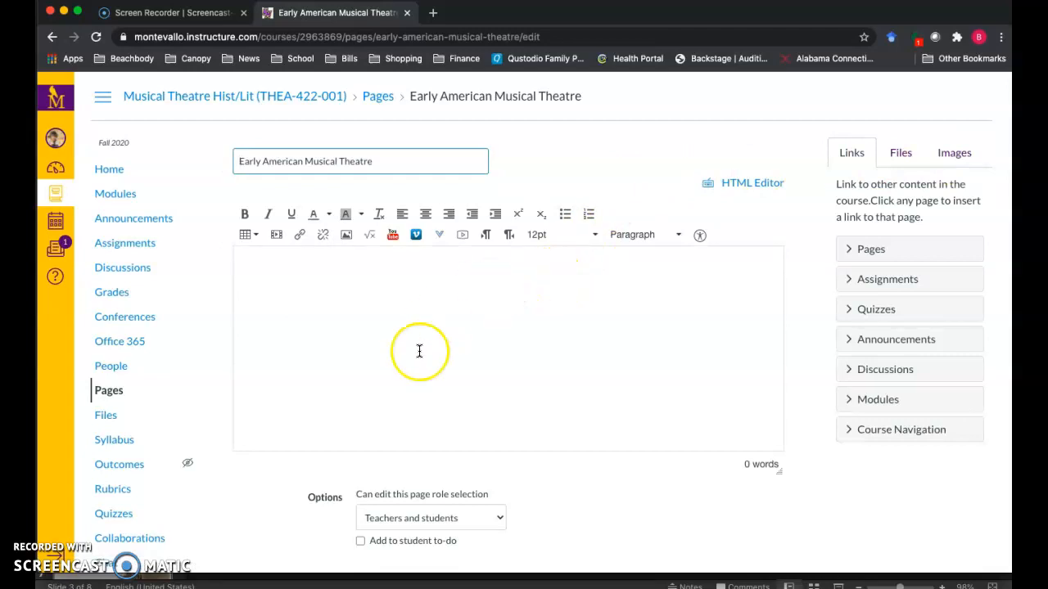
pyautogui.scroll(-1, 419, 351)
pyautogui.scroll(-1, 419, 351)
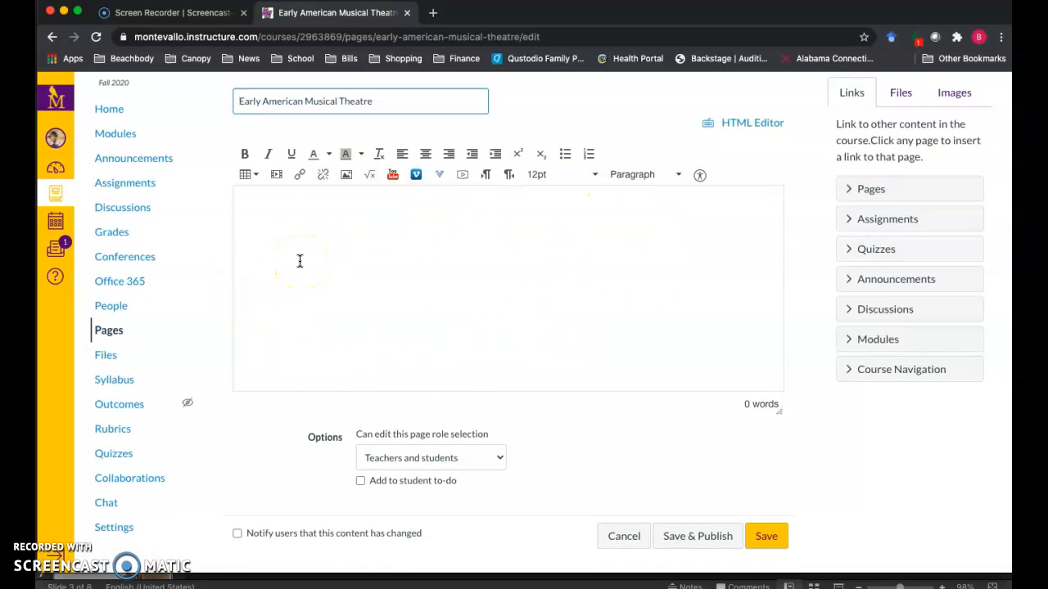
pyautogui.click(320, 203)
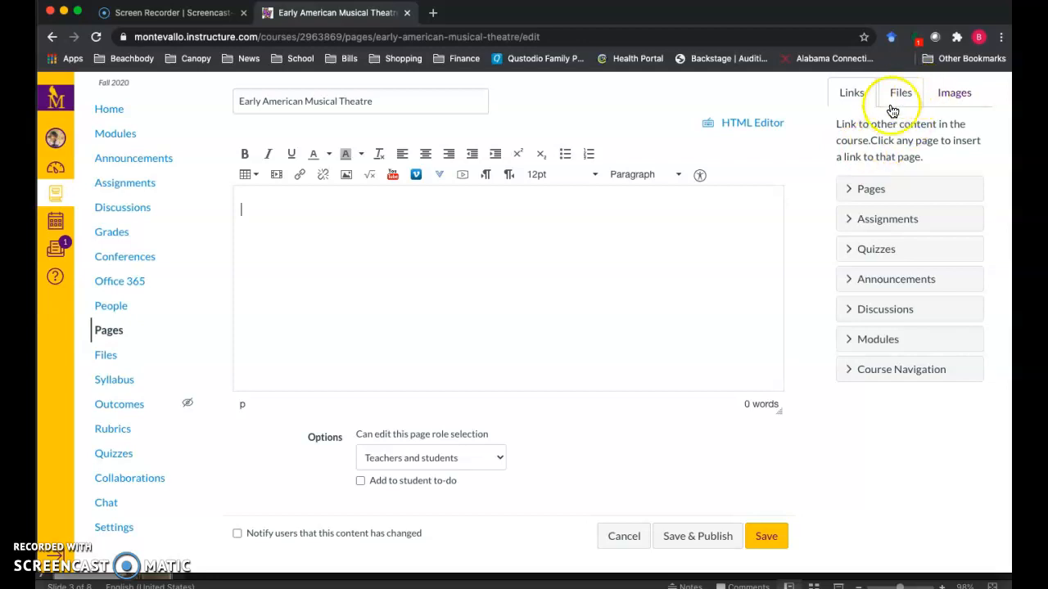
# Step: Show the course files available for linking in the page and check the contents of the PPTs folder
pyautogui.scroll(1, 873, 98)
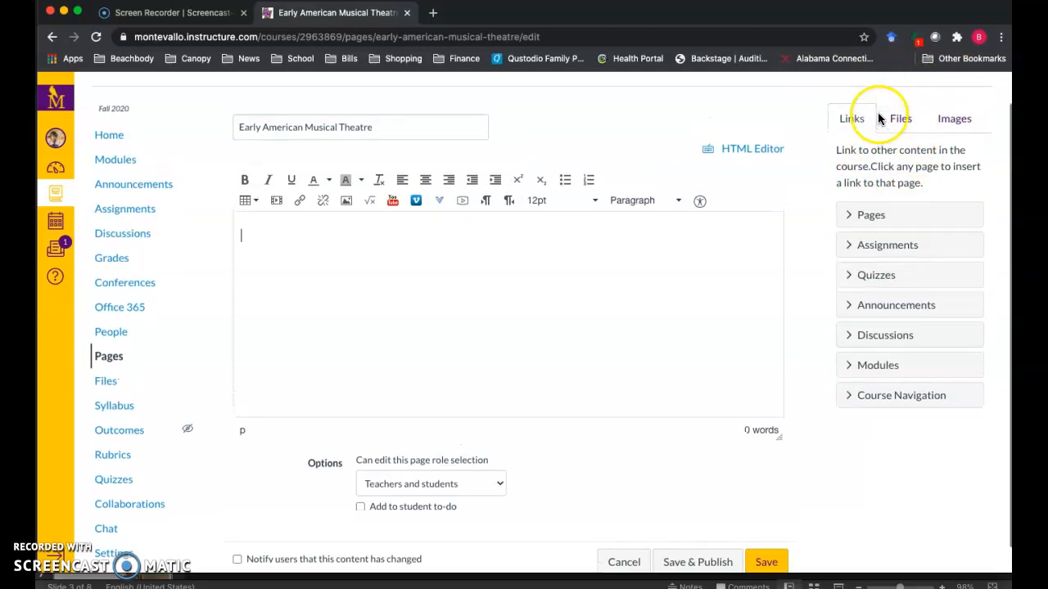
pyautogui.click(899, 119)
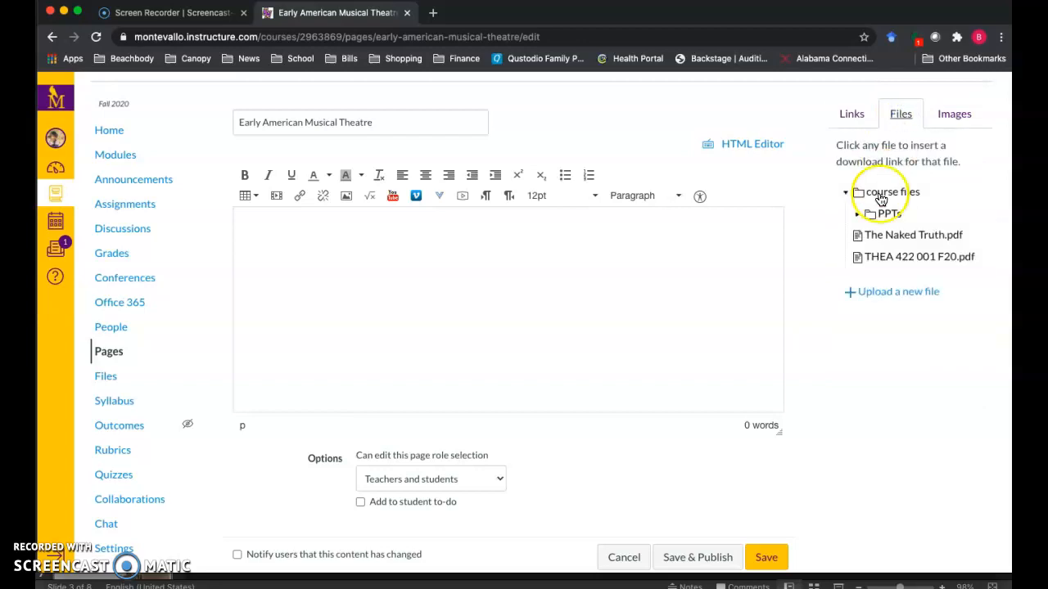
pyautogui.click(872, 214)
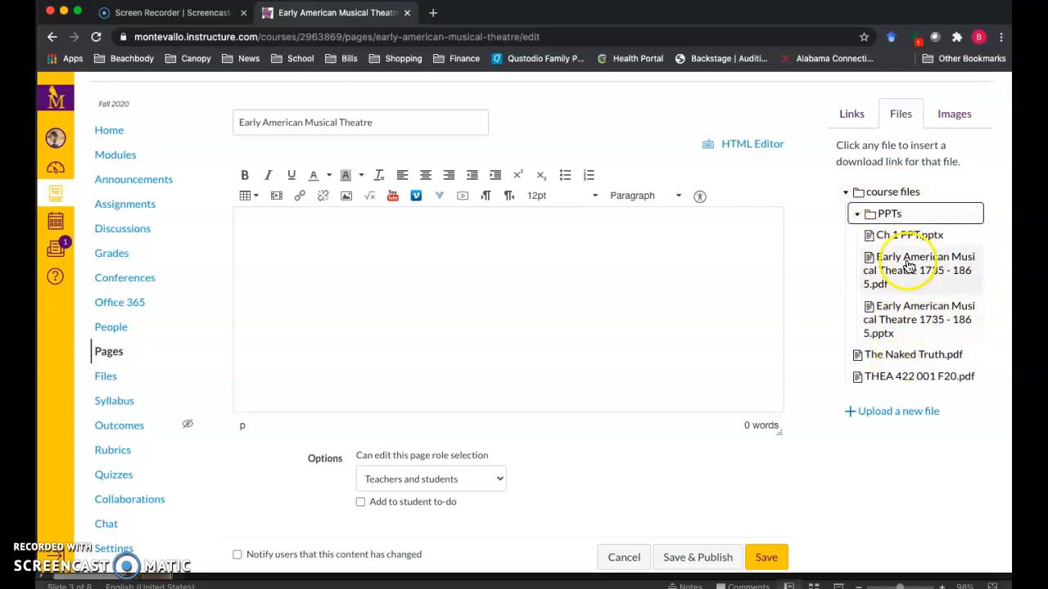
pyautogui.click(856, 216)
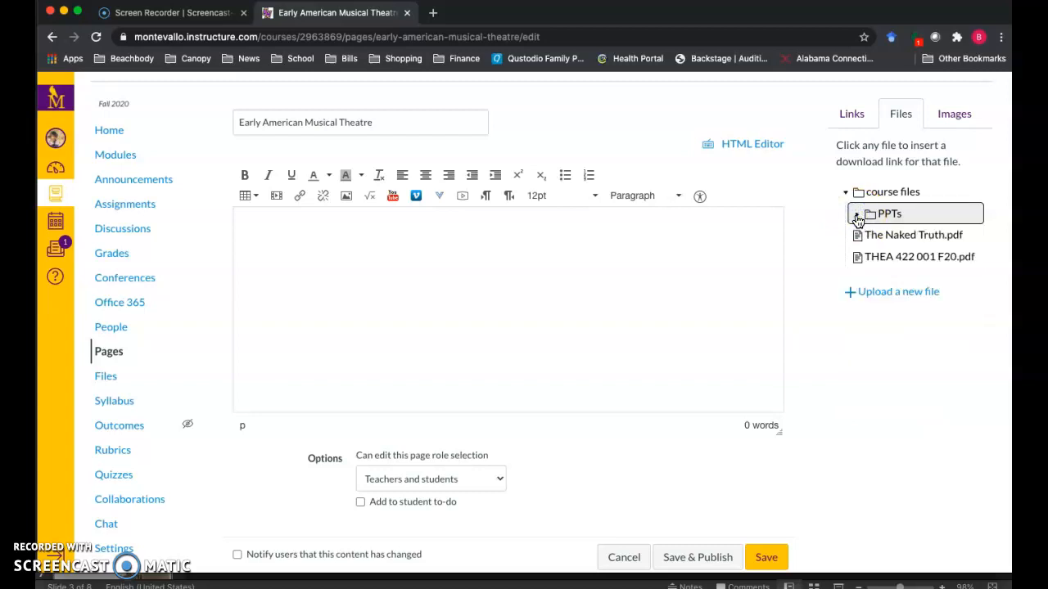
pyautogui.click(860, 196)
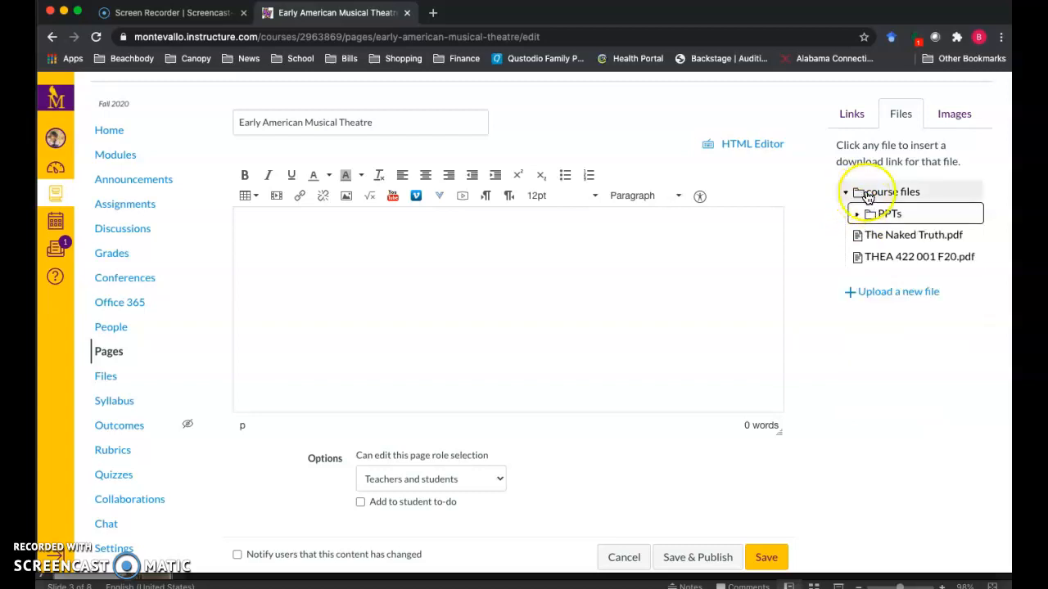
# Step: Start a new file upload and choose Early American Musical Theatre 1735 - 1865.pptx from the PPT folder in OneDrive's THEA 422 folder
pyautogui.click(890, 296)
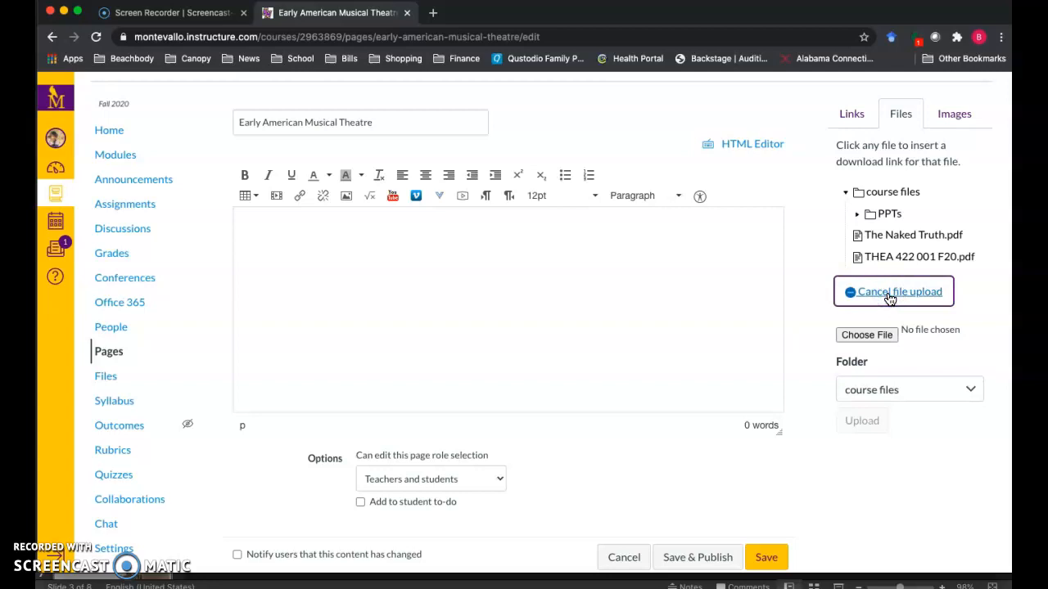
pyautogui.click(871, 337)
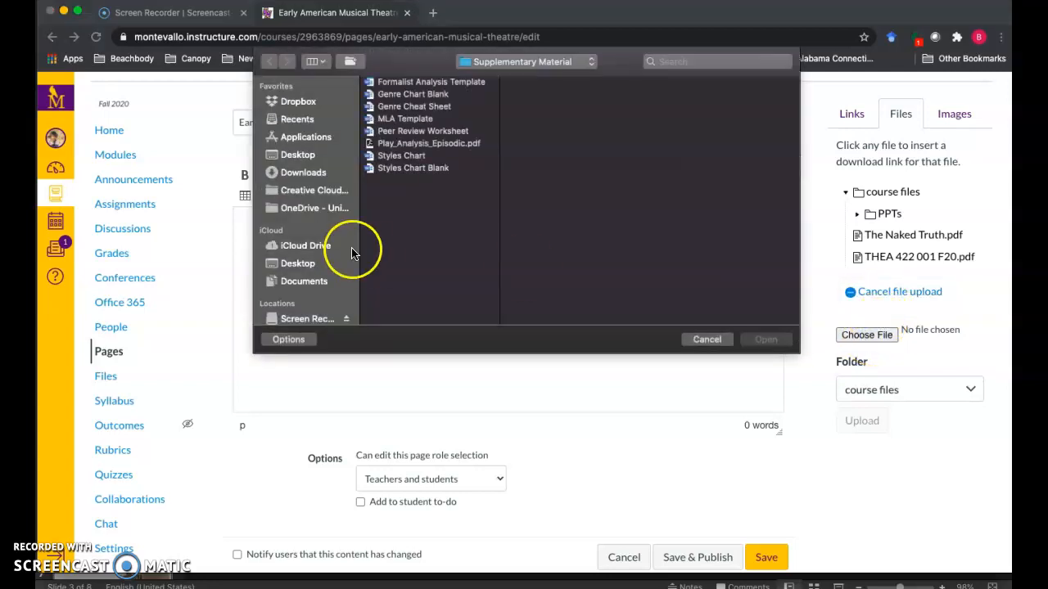
pyautogui.click(561, 65)
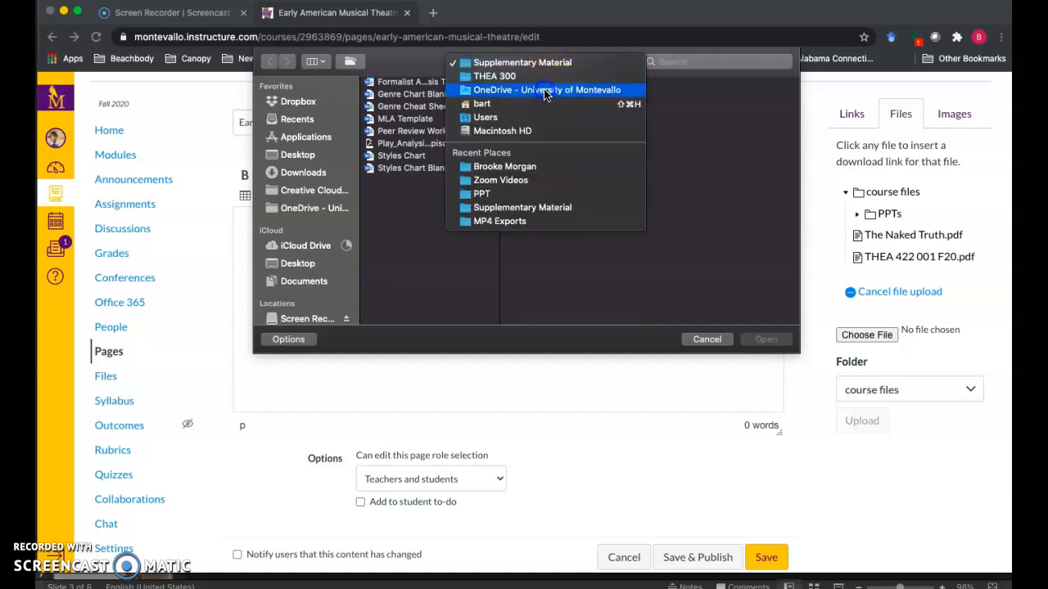
pyautogui.click(547, 90)
pyautogui.click(501, 124)
pyautogui.scroll(-10, 409, 229)
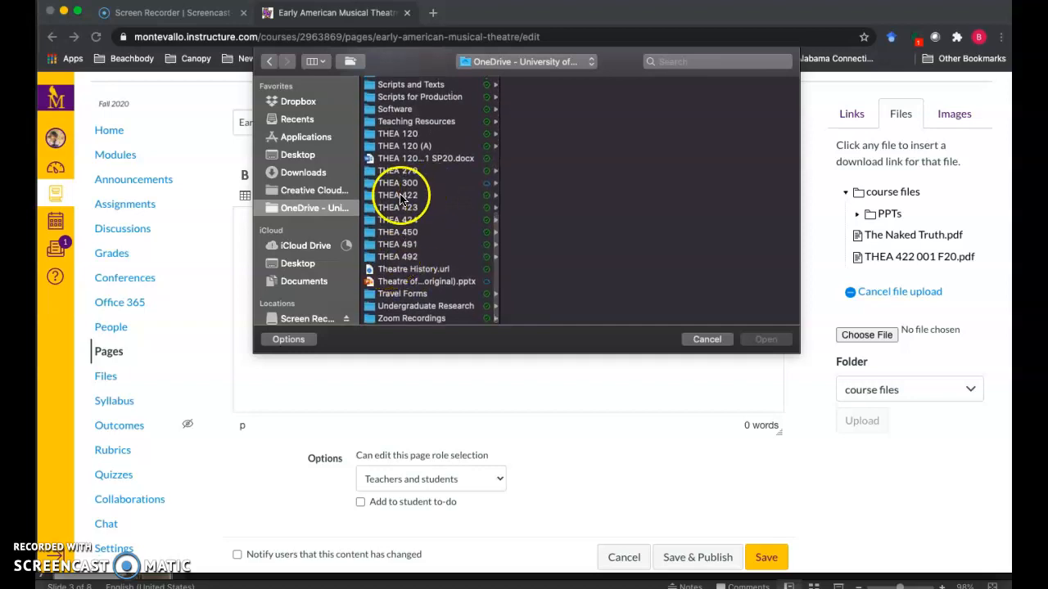
pyautogui.click(401, 196)
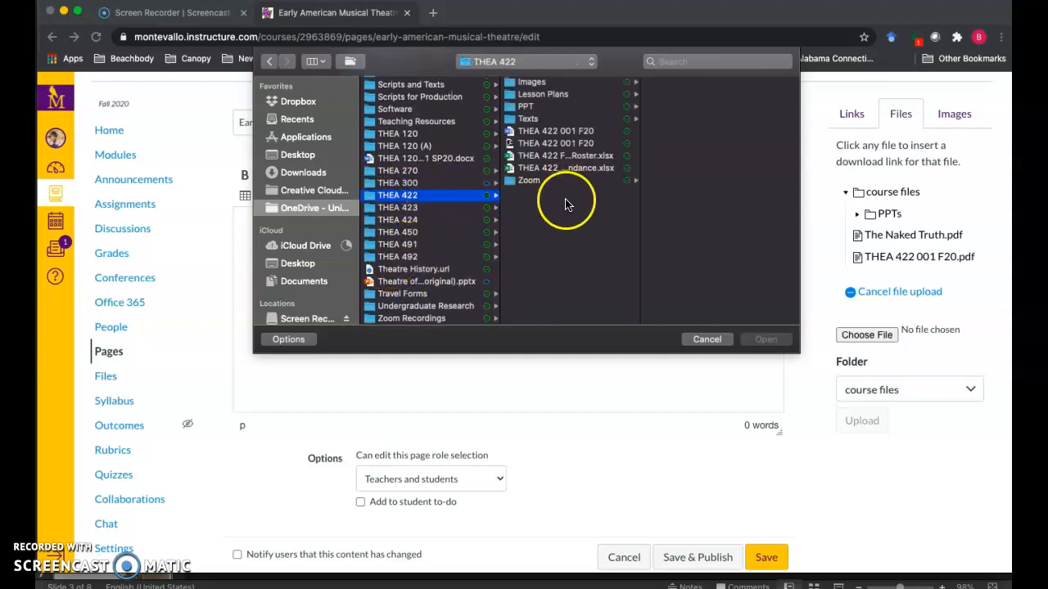
pyautogui.click(523, 107)
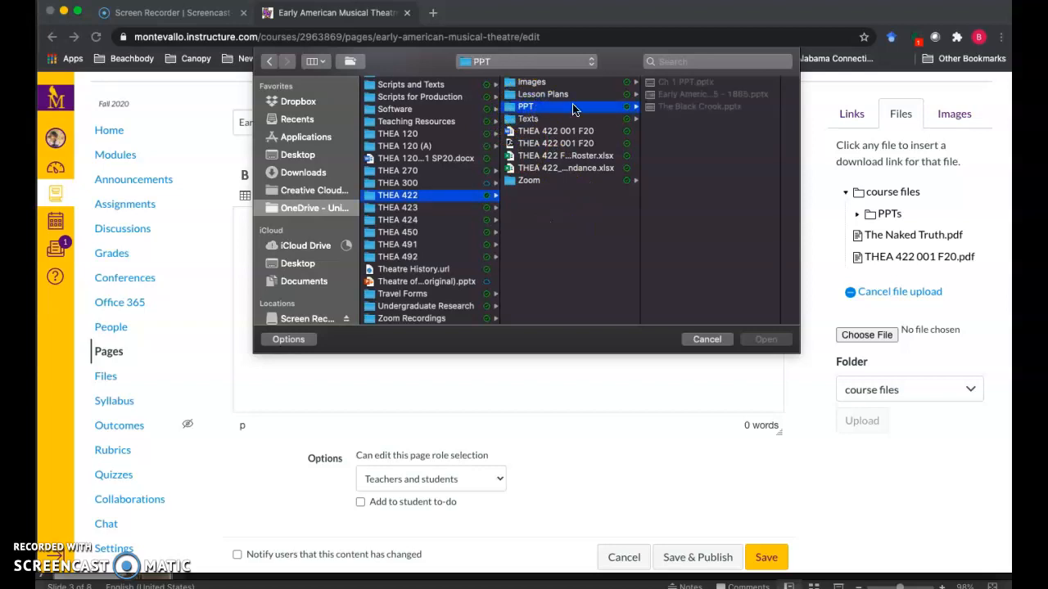
pyautogui.click(691, 95)
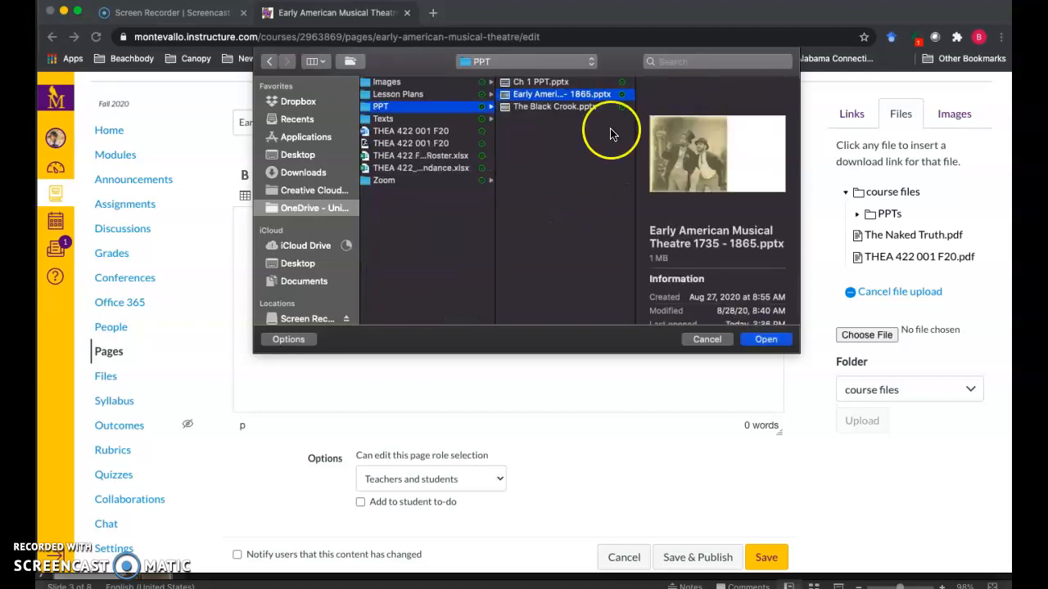
pyautogui.click(766, 340)
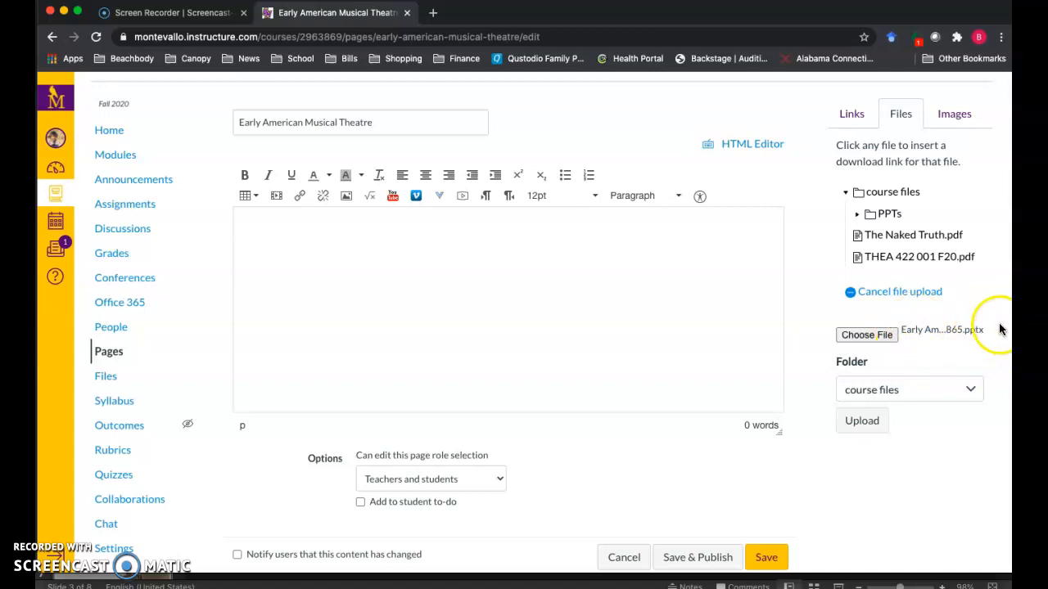
# Step: Upload the chosen presentation into the PPTs course folder so its link is inserted in the page, and save the page
pyautogui.scroll(-1, 976, 356)
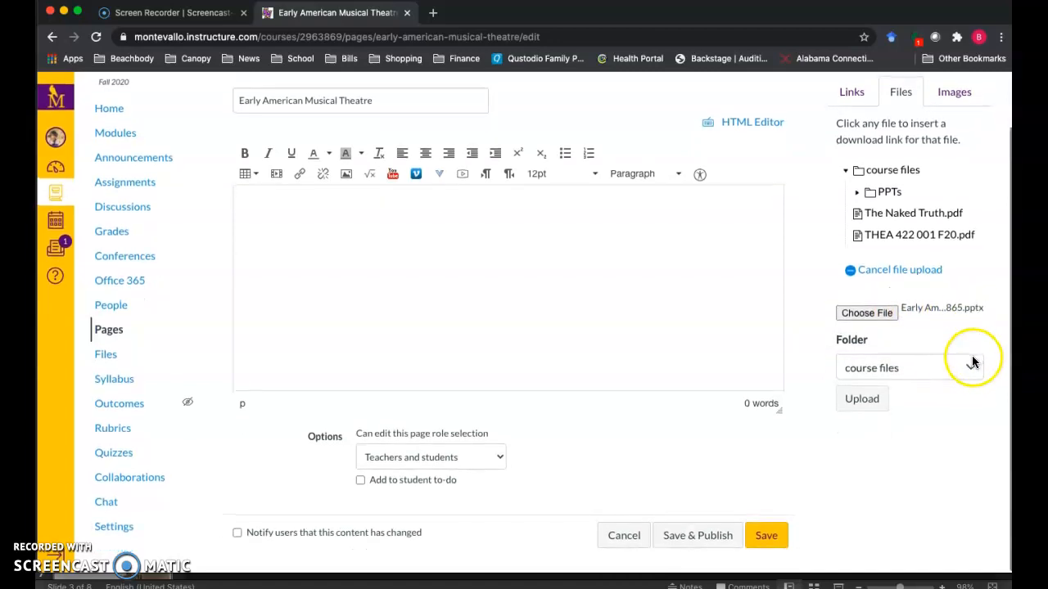
pyautogui.click(970, 370)
pyautogui.click(874, 383)
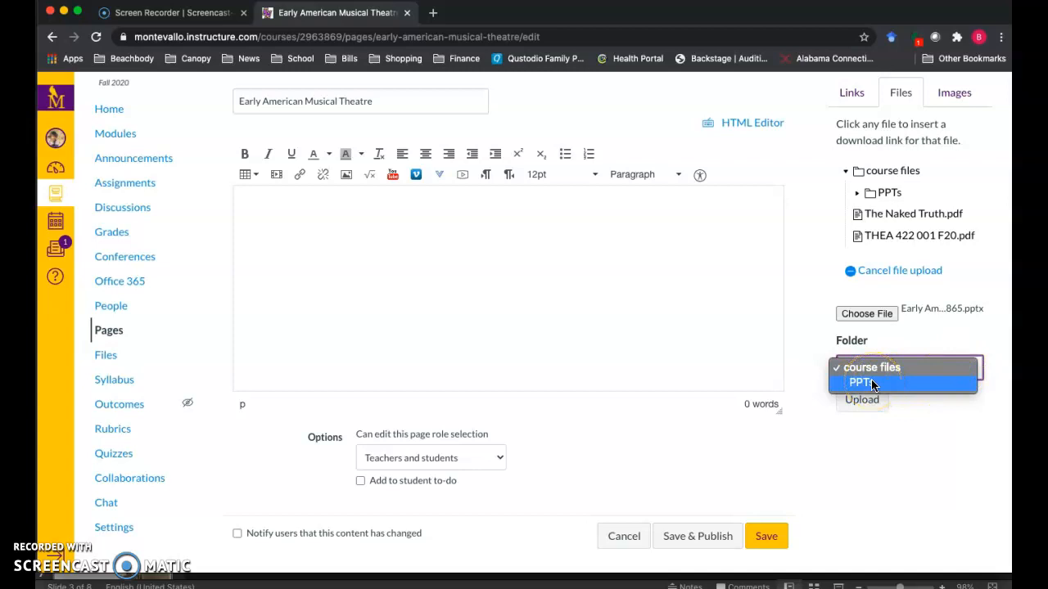
pyautogui.click(878, 383)
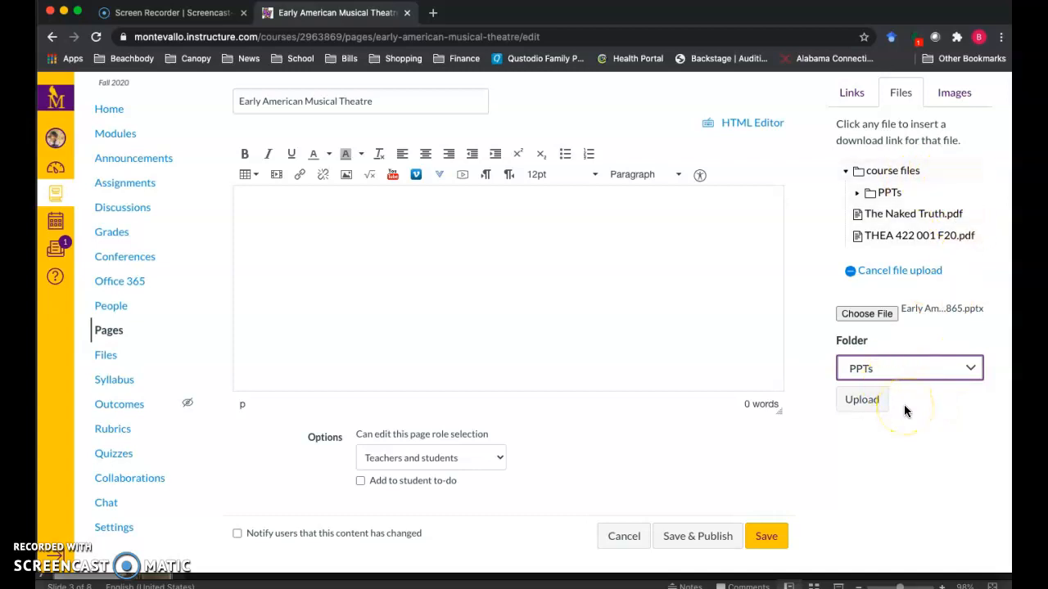
pyautogui.click(867, 401)
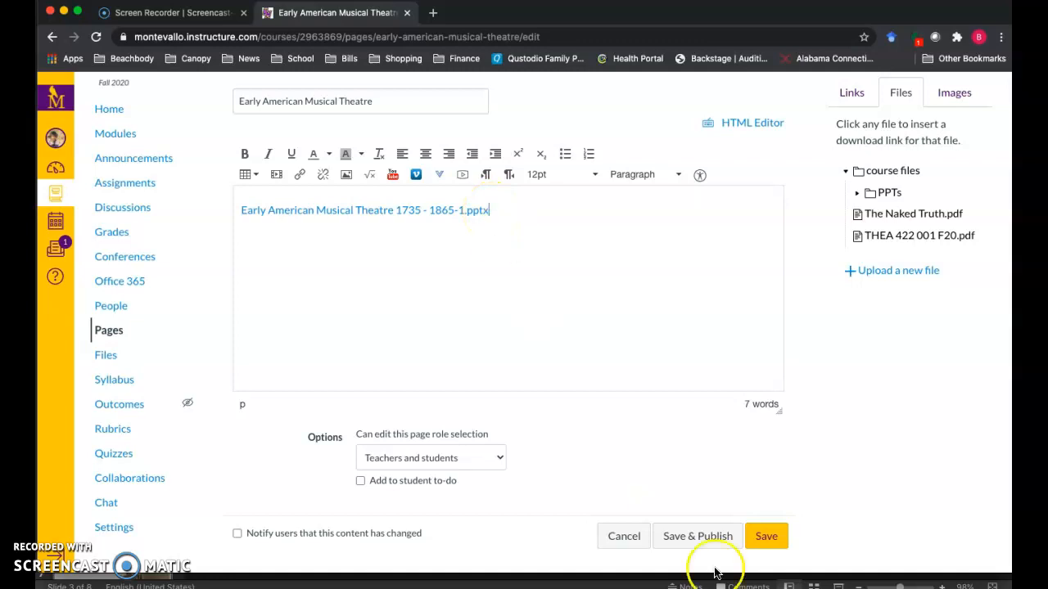
pyautogui.click(767, 533)
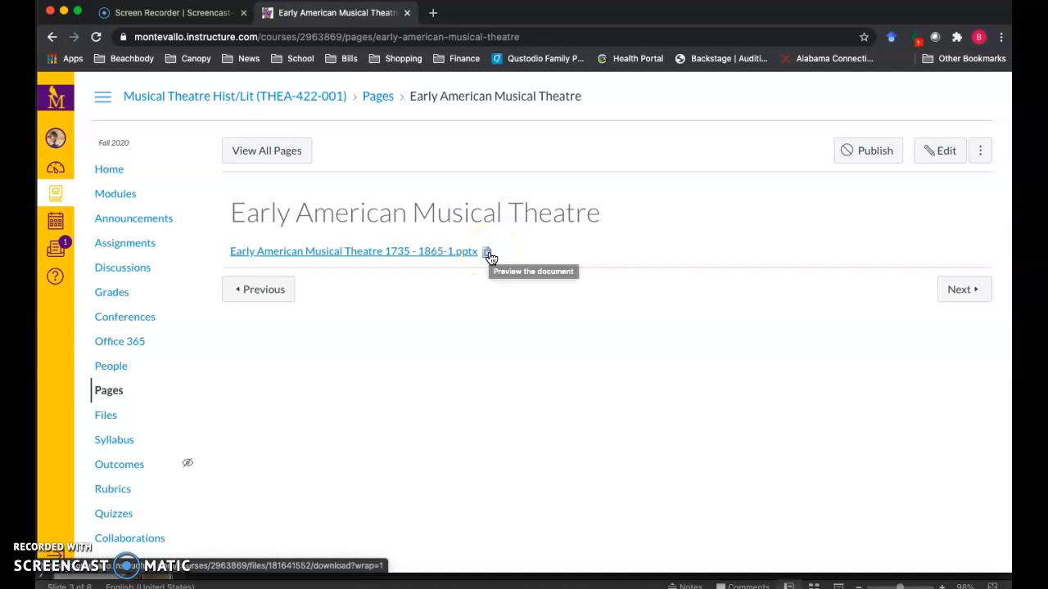
# Step: Edit the page so the presentation link auto-opens its inline preview, update the link, and save the page
pyautogui.click(927, 152)
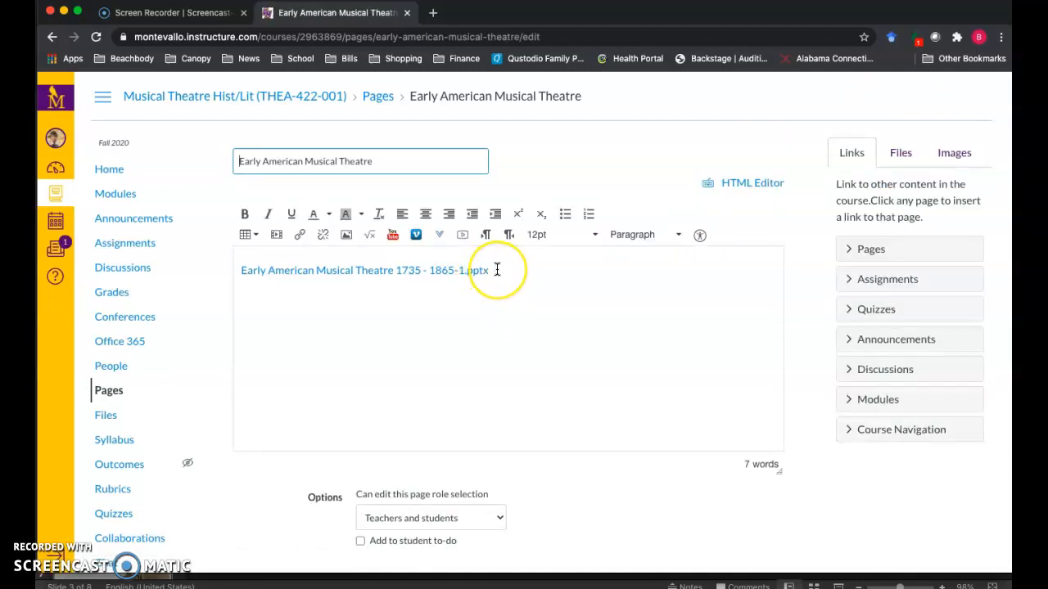
pyautogui.moveTo(490, 273); pyautogui.dragTo(250, 269)
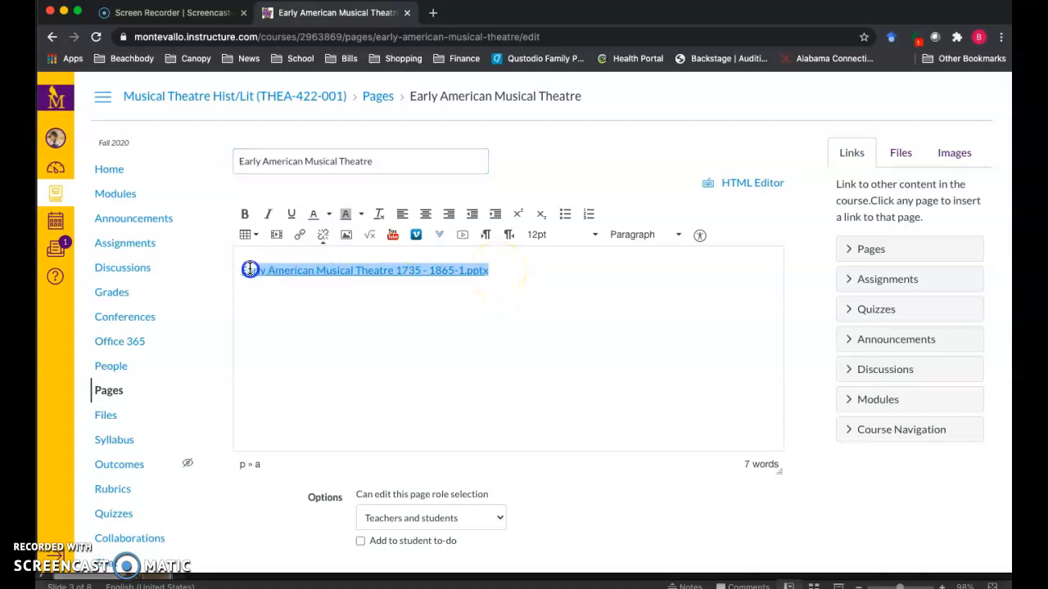
pyautogui.click(299, 239)
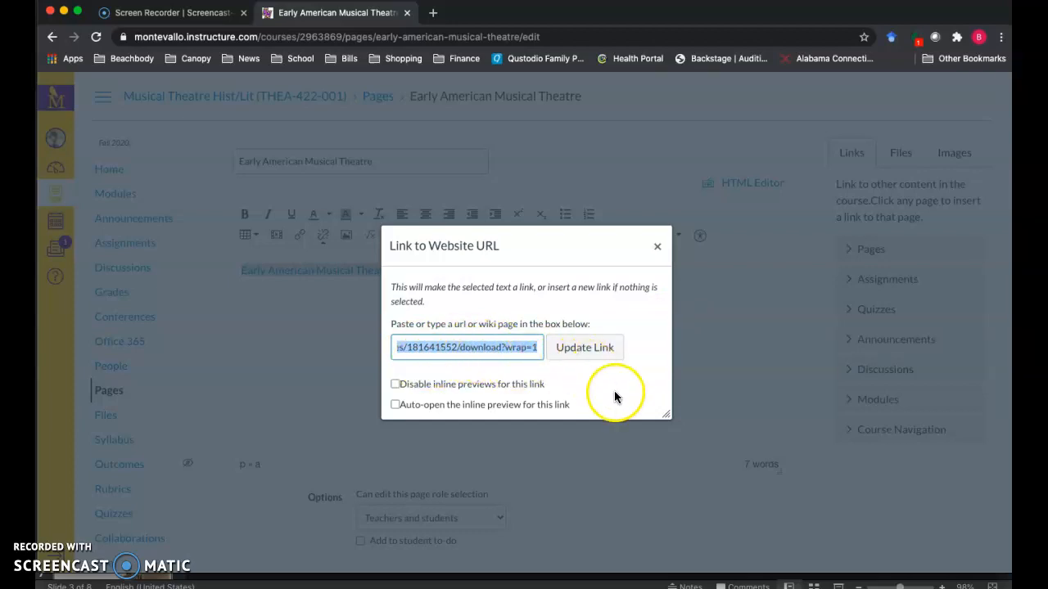
pyautogui.click(397, 405)
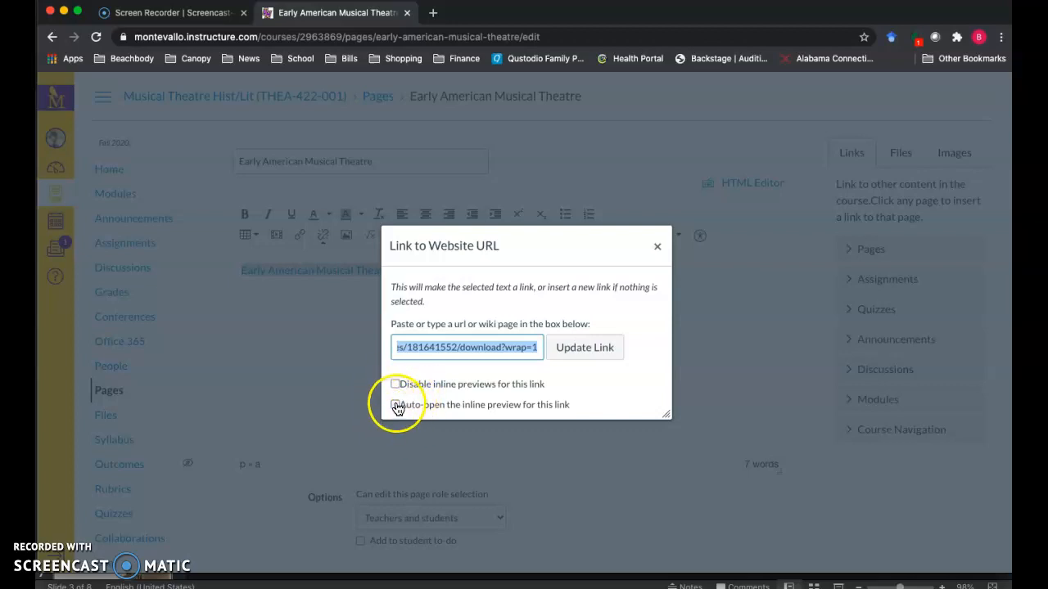
pyautogui.click(397, 405)
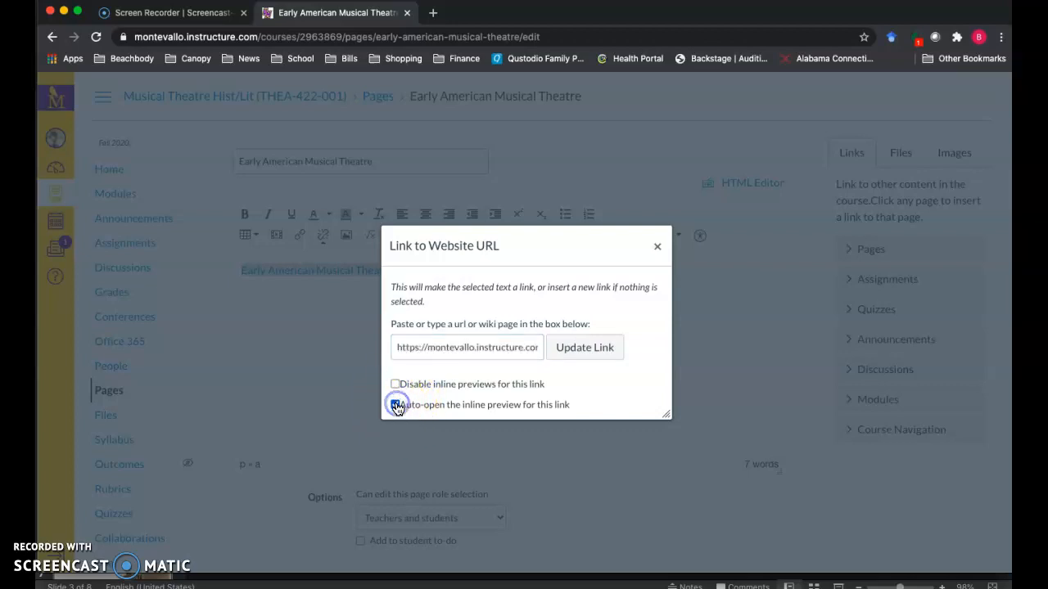
pyautogui.click(584, 348)
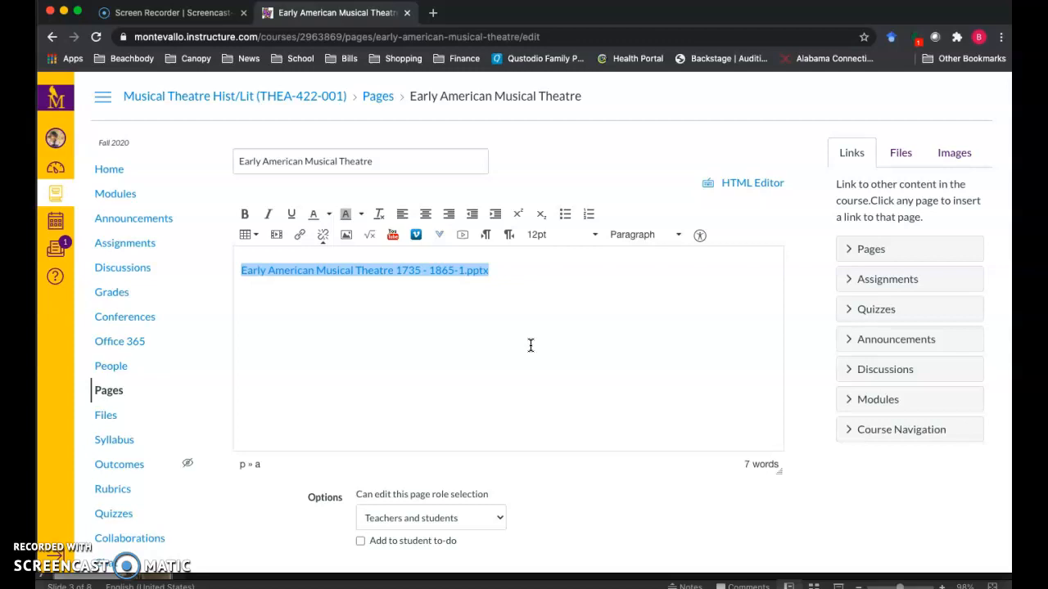
pyautogui.scroll(-2, 704, 473)
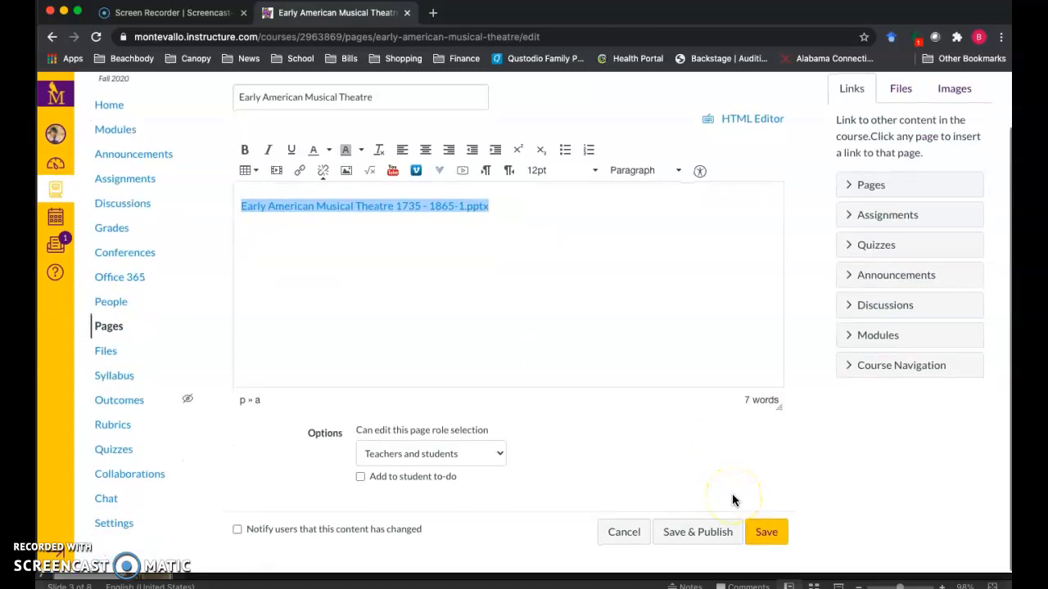
pyautogui.click(765, 538)
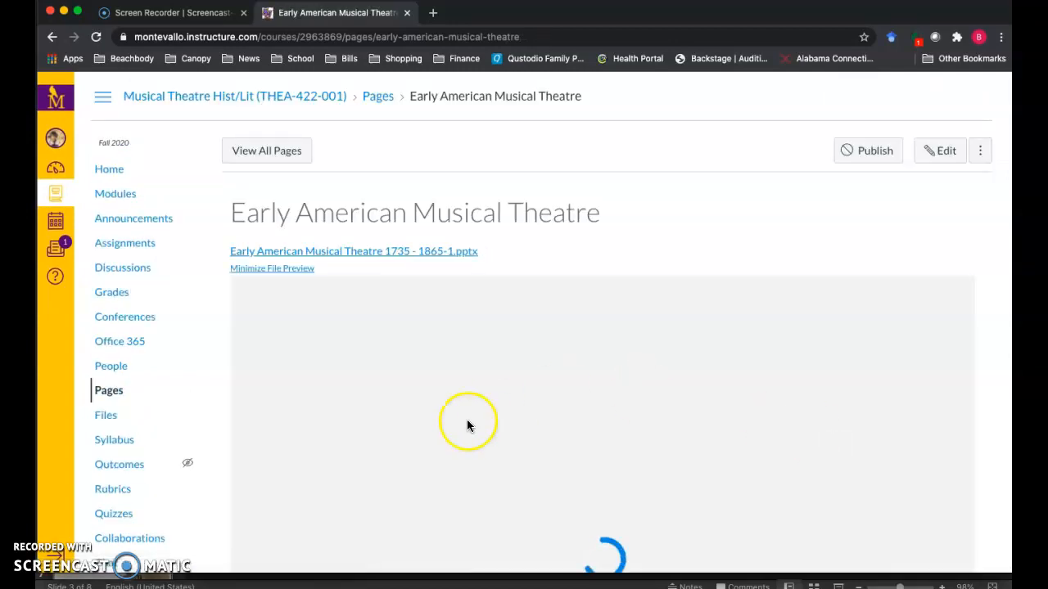
# Step: Look through the presentation's inline preview on the saved page from the title slide to the Act 2 The Beggar's Opera slide
pyautogui.scroll(-2, 210, 418)
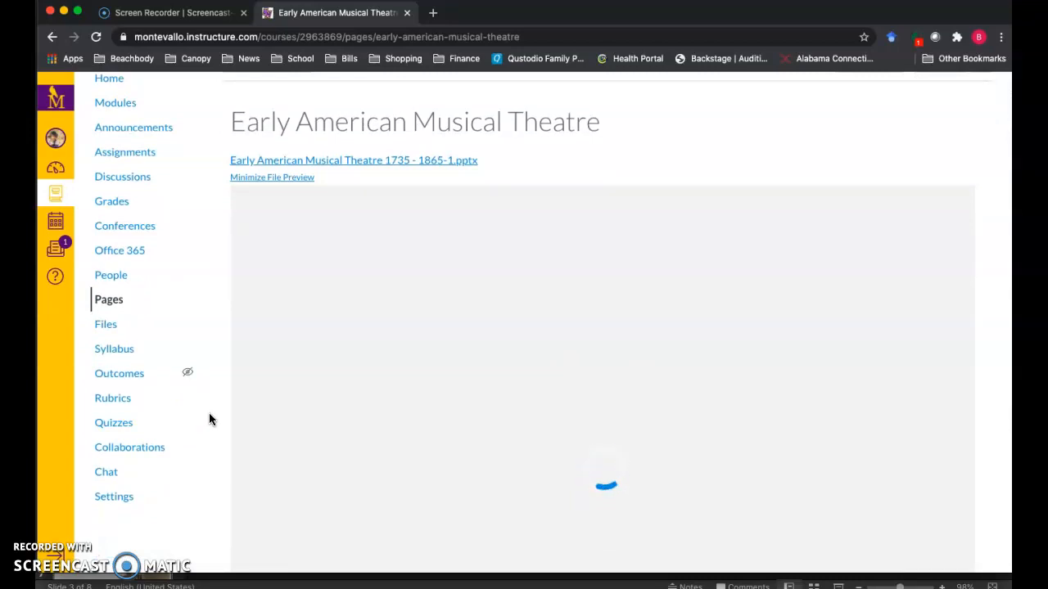
pyautogui.scroll(-1, 210, 419)
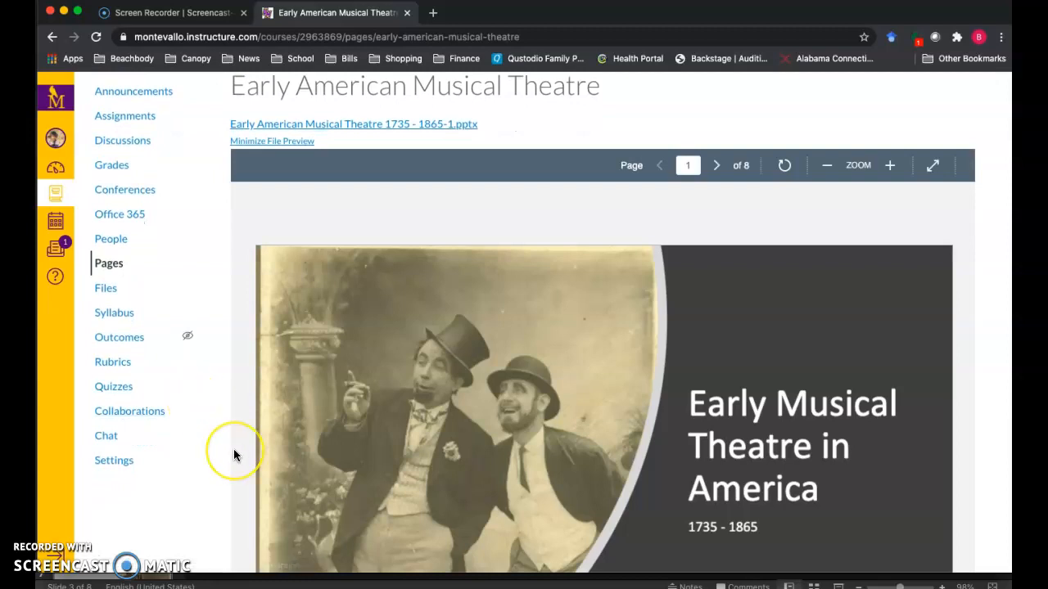
pyautogui.scroll(-1, 233, 455)
pyautogui.scroll(-1, 234, 455)
pyautogui.scroll(1, 234, 455)
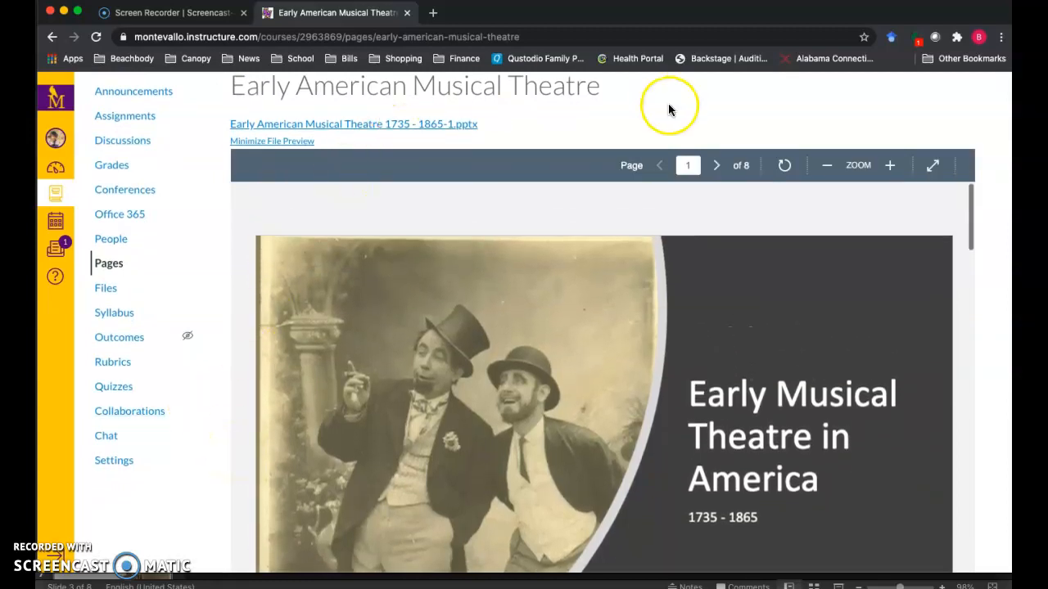
pyautogui.scroll(-2, 982, 243)
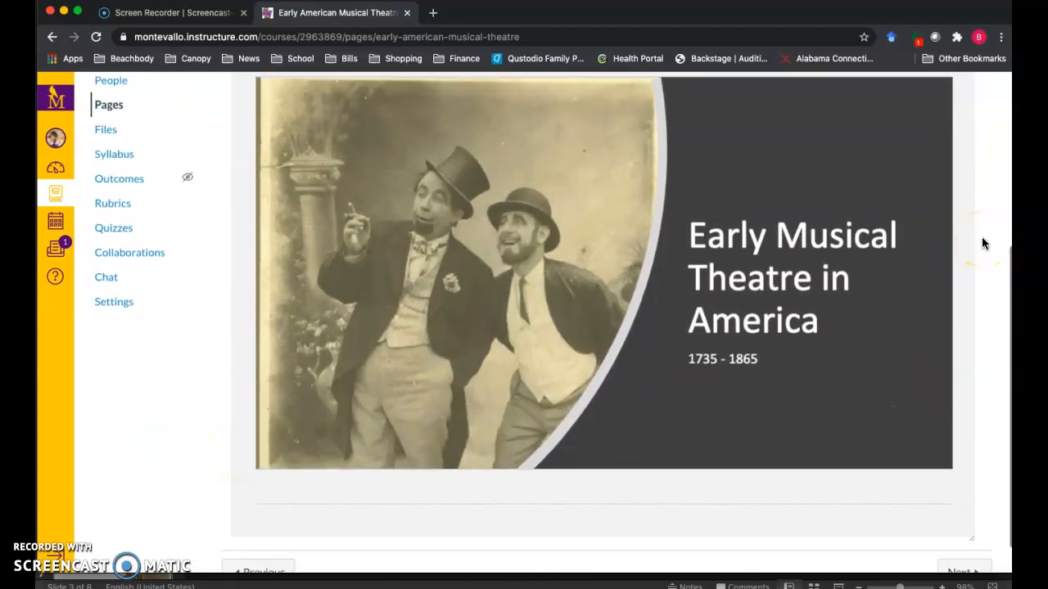
pyautogui.scroll(1, 982, 243)
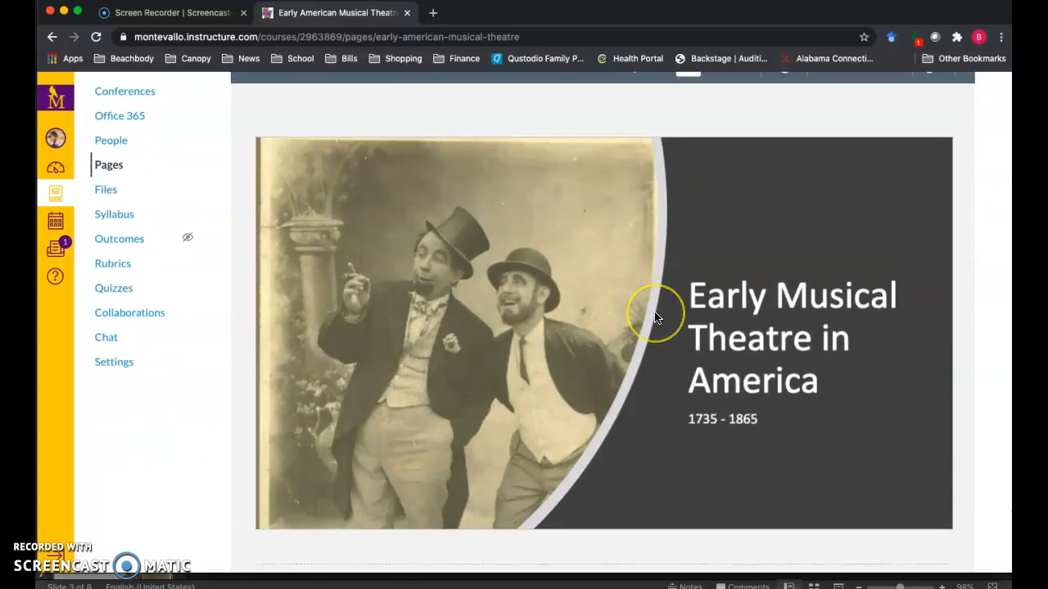
pyautogui.scroll(-5, 655, 318)
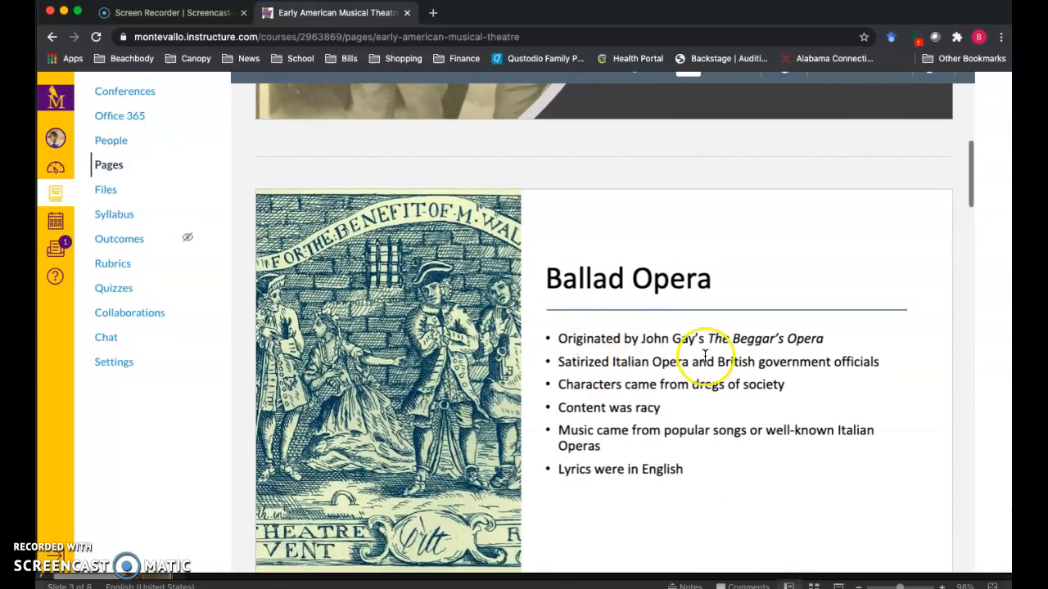
pyautogui.scroll(-6, 593, 436)
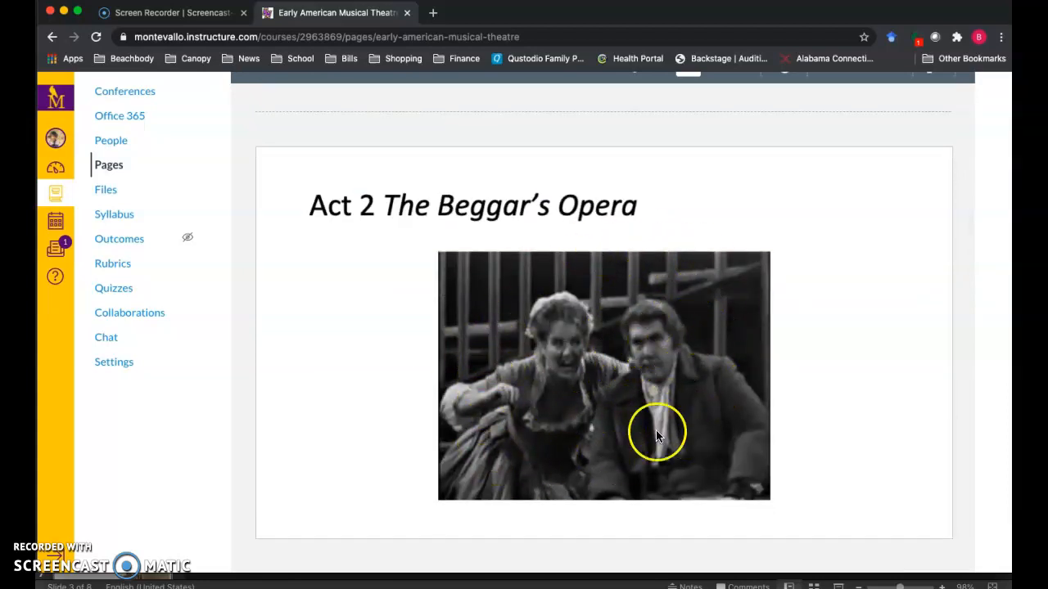
# Step: Check whether the picture on the Act 2 The Beggar's Opera slide responds in the preview, and return to the start of the page
pyautogui.tripleClick(604, 371)
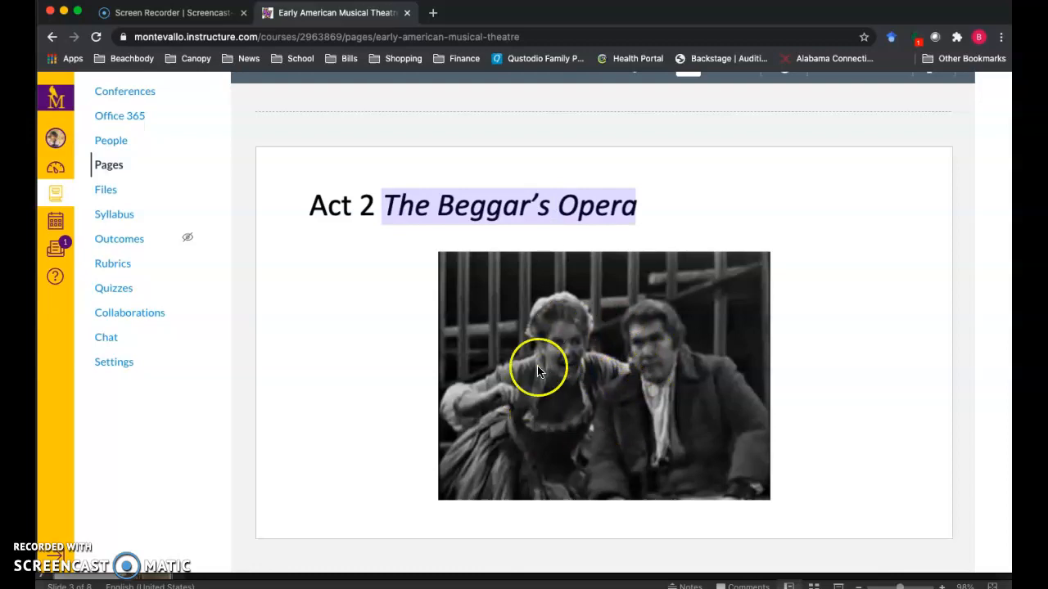
pyautogui.scroll(-2, 582, 376)
pyautogui.scroll(2, 582, 377)
pyautogui.doubleClick(581, 378)
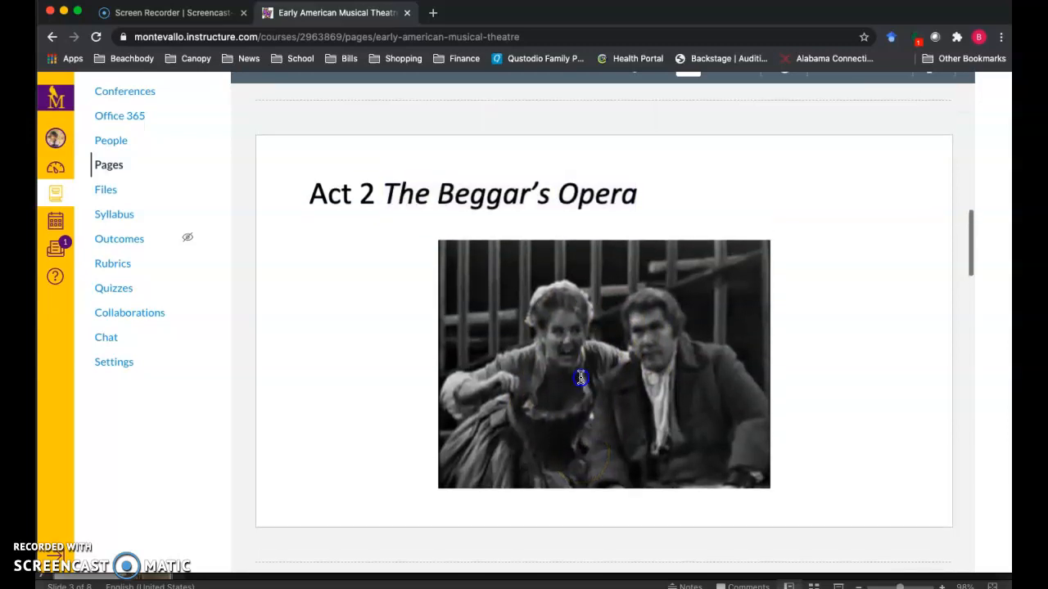
pyautogui.scroll(5, 603, 327)
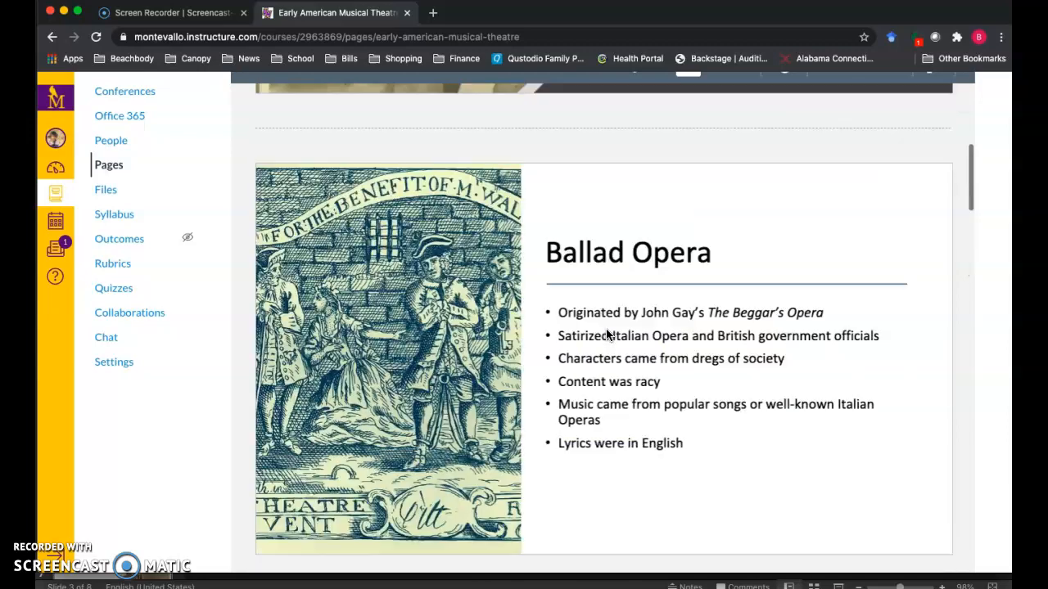
pyautogui.scroll(-5, 624, 301)
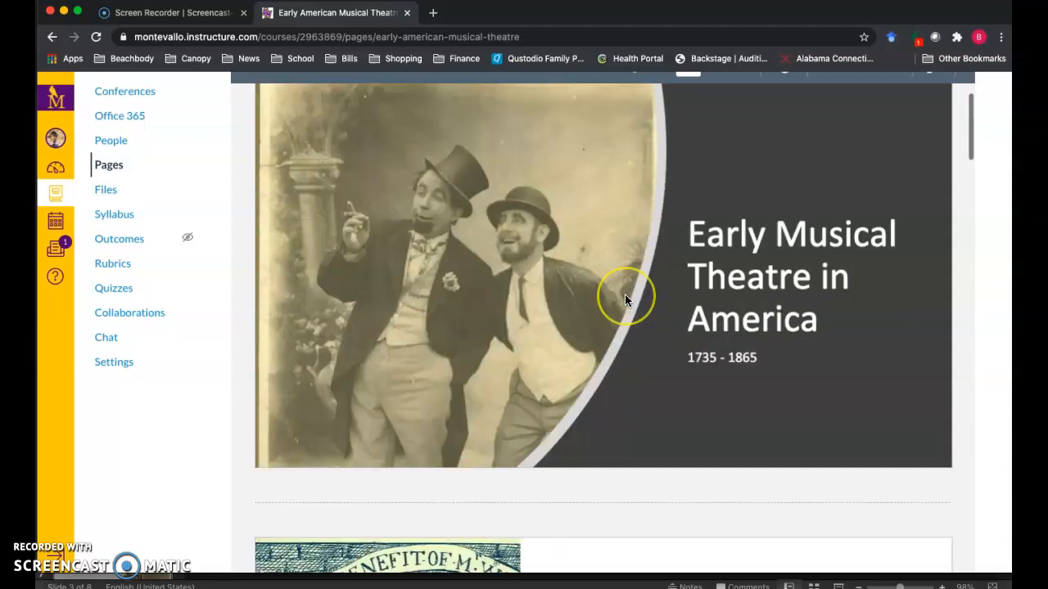
pyautogui.scroll(-3, 626, 295)
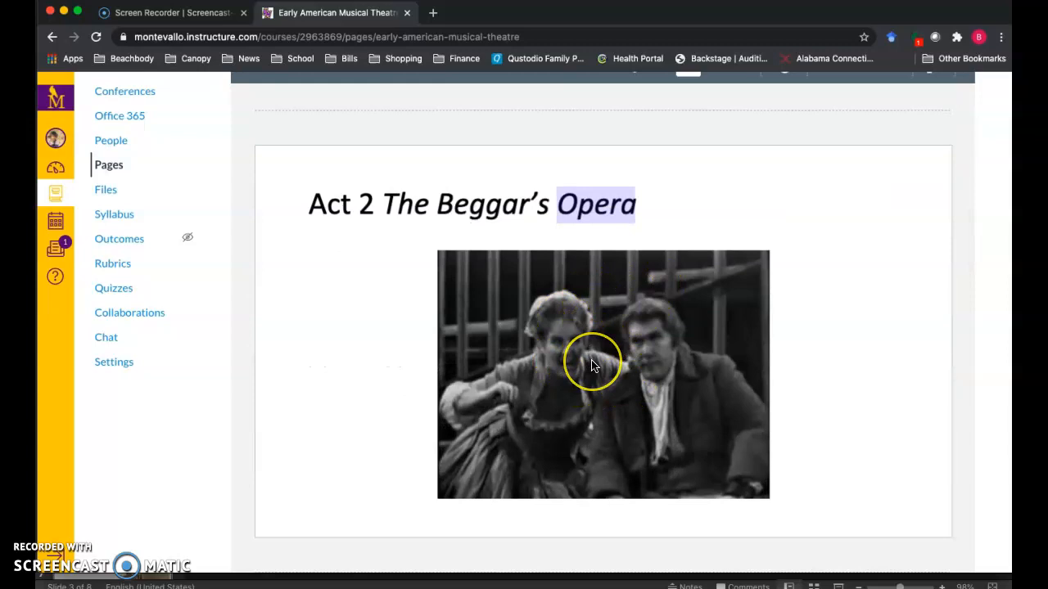
pyautogui.scroll(5, 592, 363)
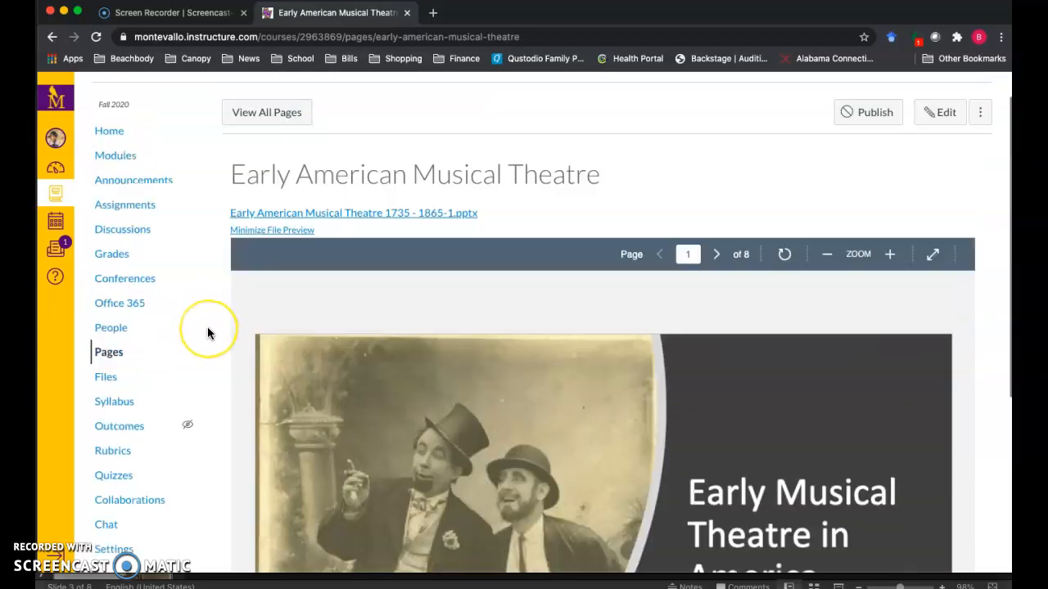
pyautogui.scroll(4, 207, 327)
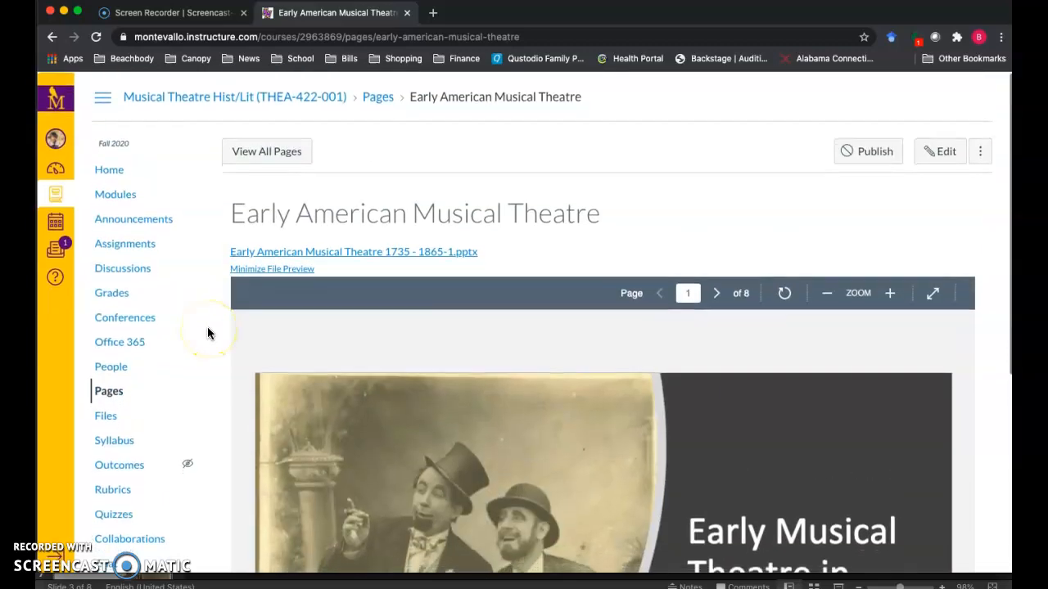
# Step: Download the Early American Musical Theatre 1735 - 1865-1.pptx file linked on the page and open the downloaded copy in PowerPoint
pyautogui.click(416, 252)
pyautogui.click(416, 253)
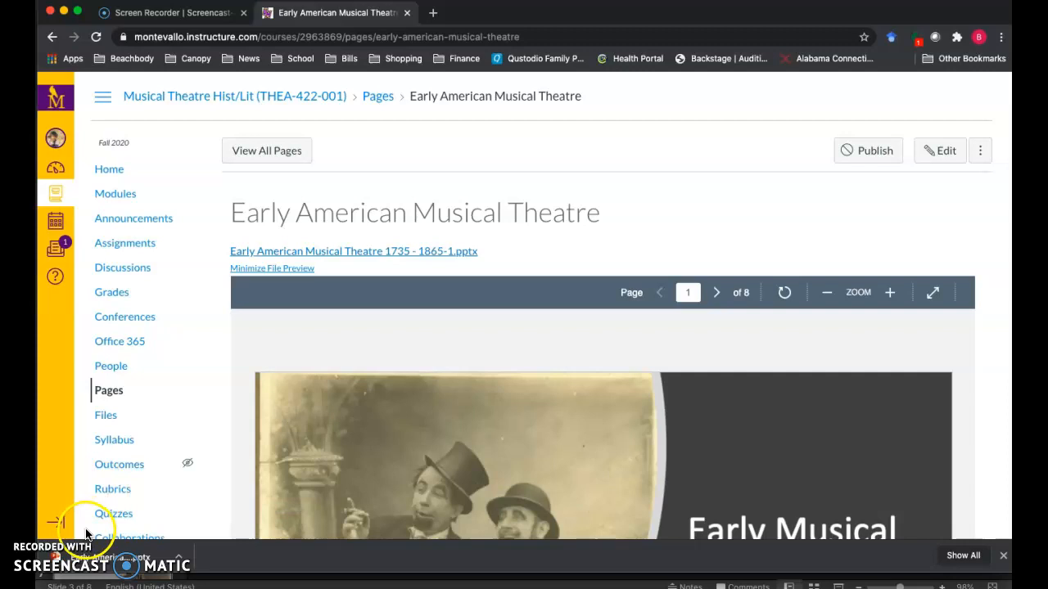
pyautogui.click(145, 559)
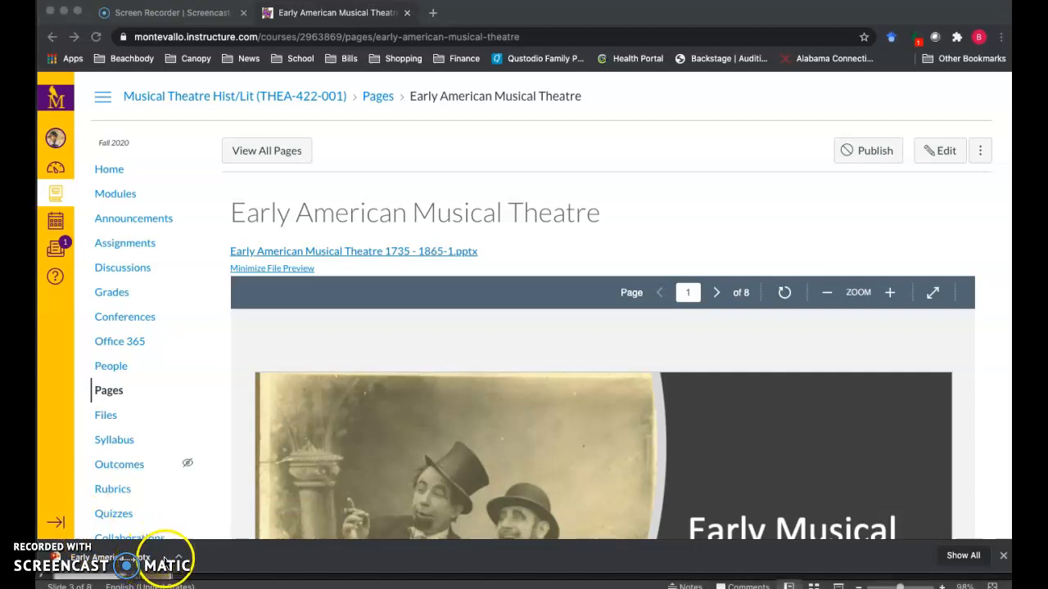
pyautogui.click(179, 557)
pyautogui.click(215, 528)
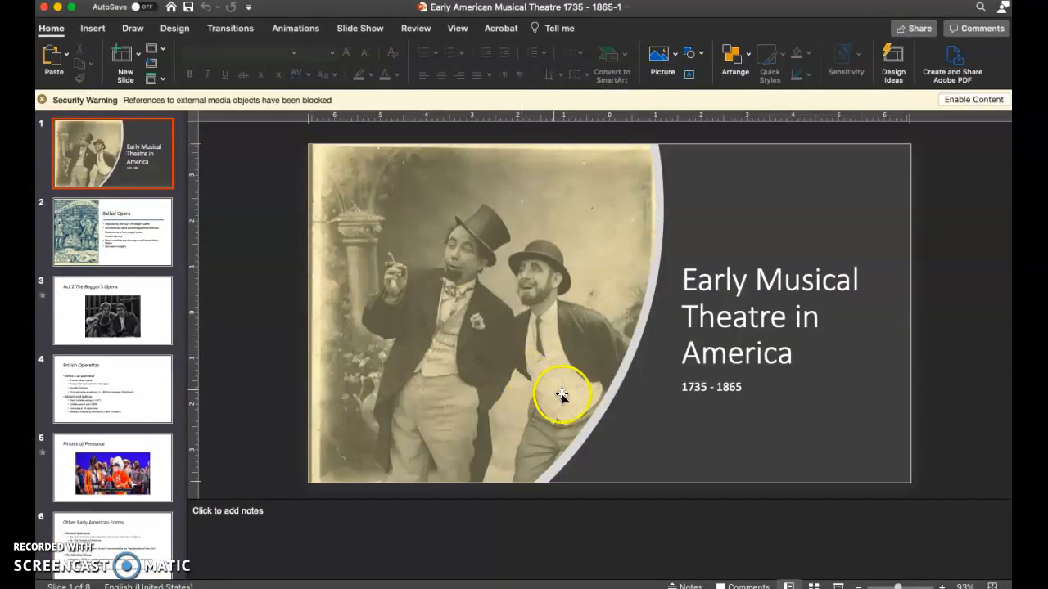
# Step: On the Act 2 The Beggar's Opera slide, enable the blocked external media content, then play the embedded video briefly and pause it
pyautogui.click(106, 315)
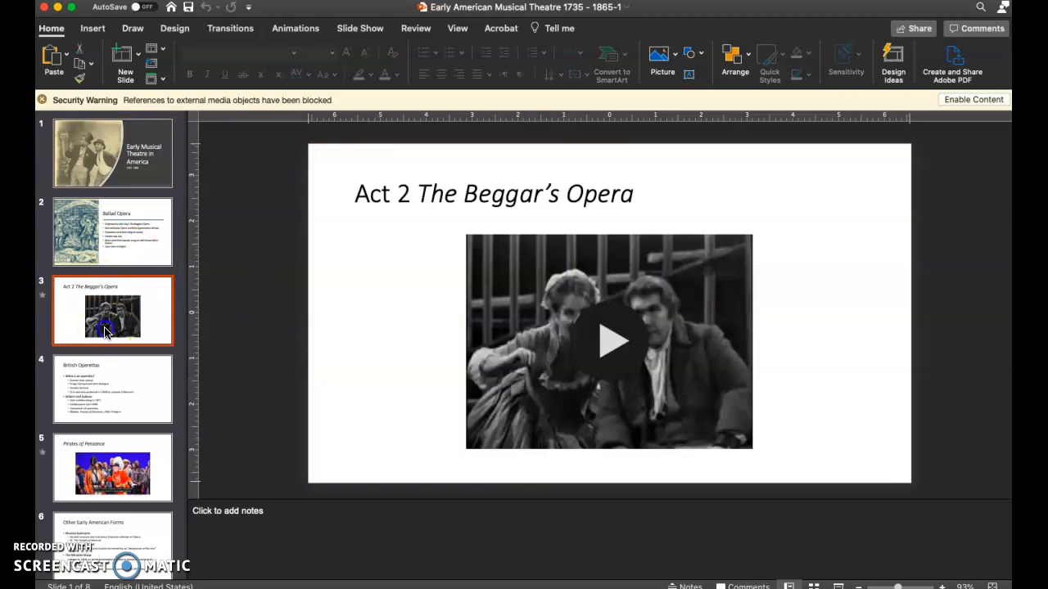
pyautogui.click(956, 100)
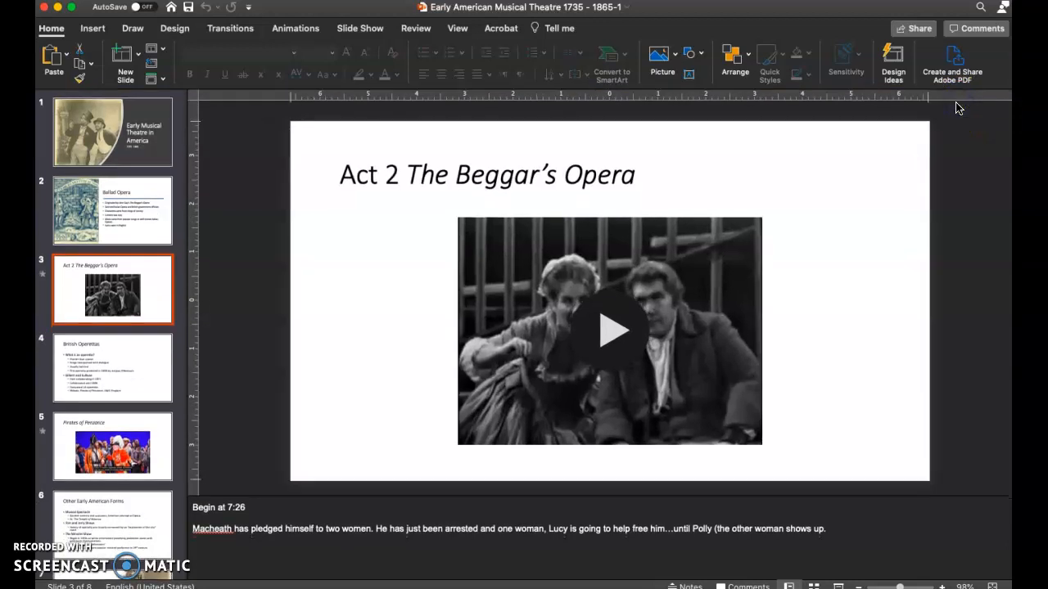
pyautogui.click(626, 332)
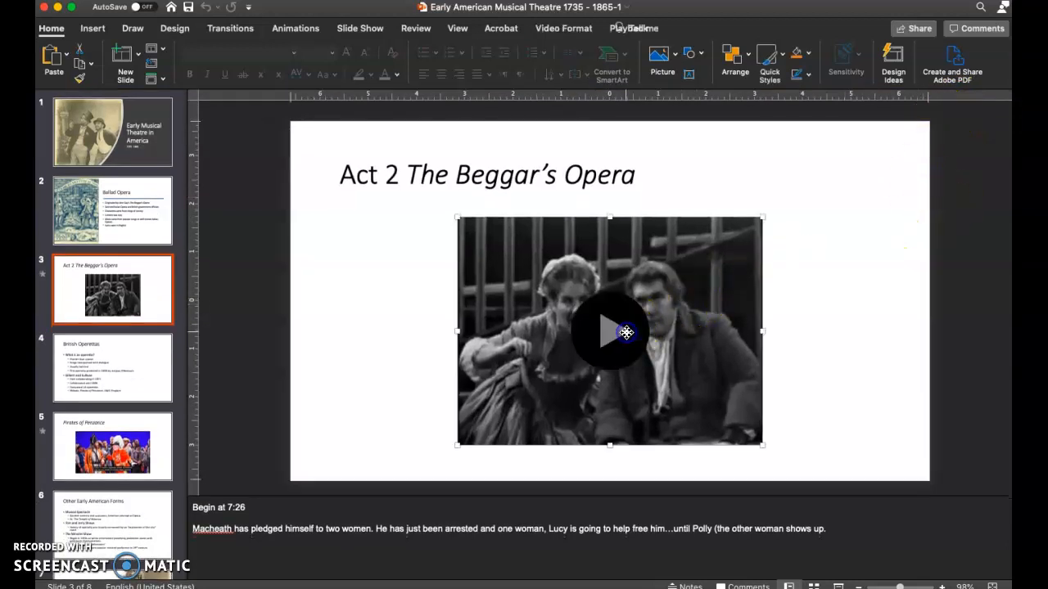
pyautogui.click(626, 332)
pyautogui.click(482, 435)
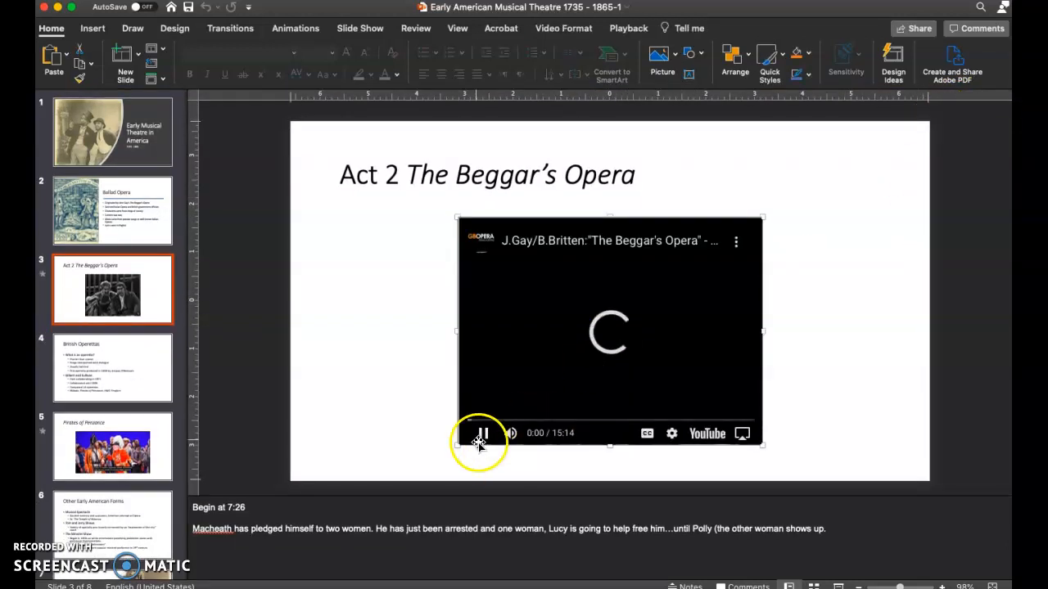
pyautogui.click(483, 435)
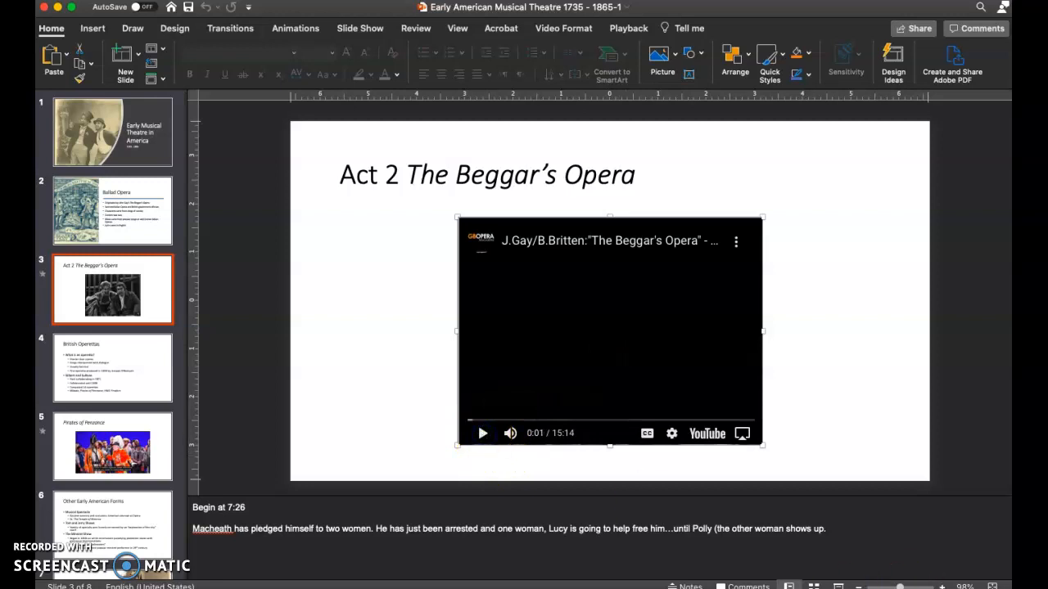
# Step: Start the slide show from the Act 2 The Beggar's Opera slide, play and pause its video, and exit the show
pyautogui.click(838, 586)
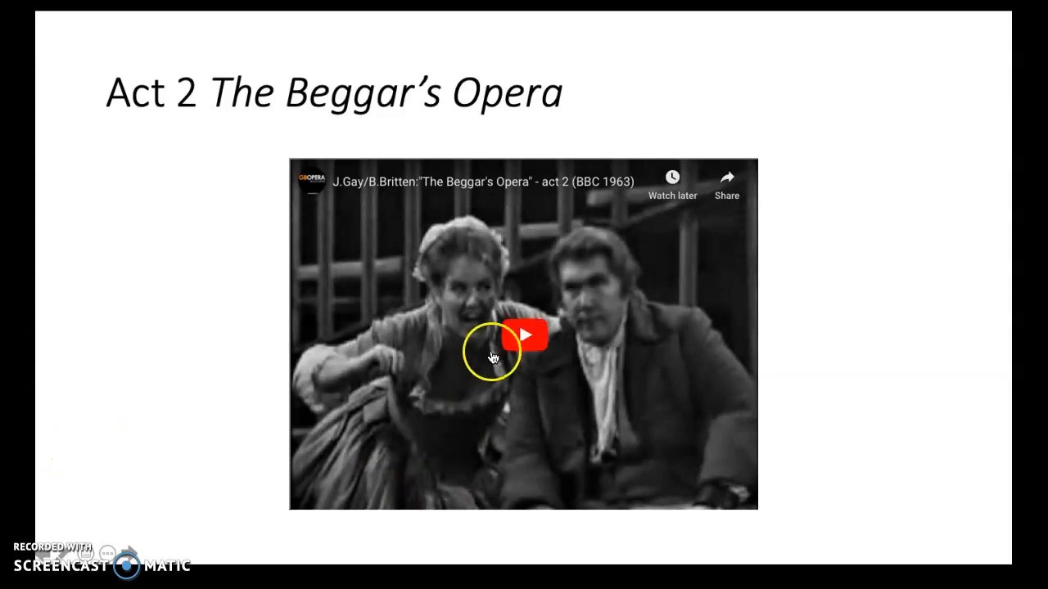
pyautogui.click(531, 345)
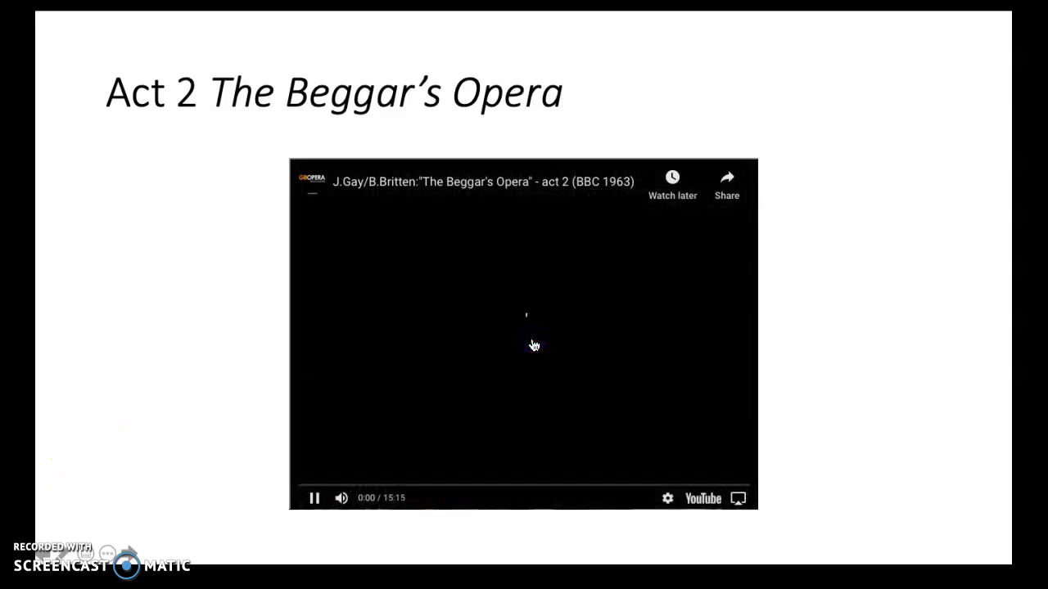
pyautogui.click(314, 499)
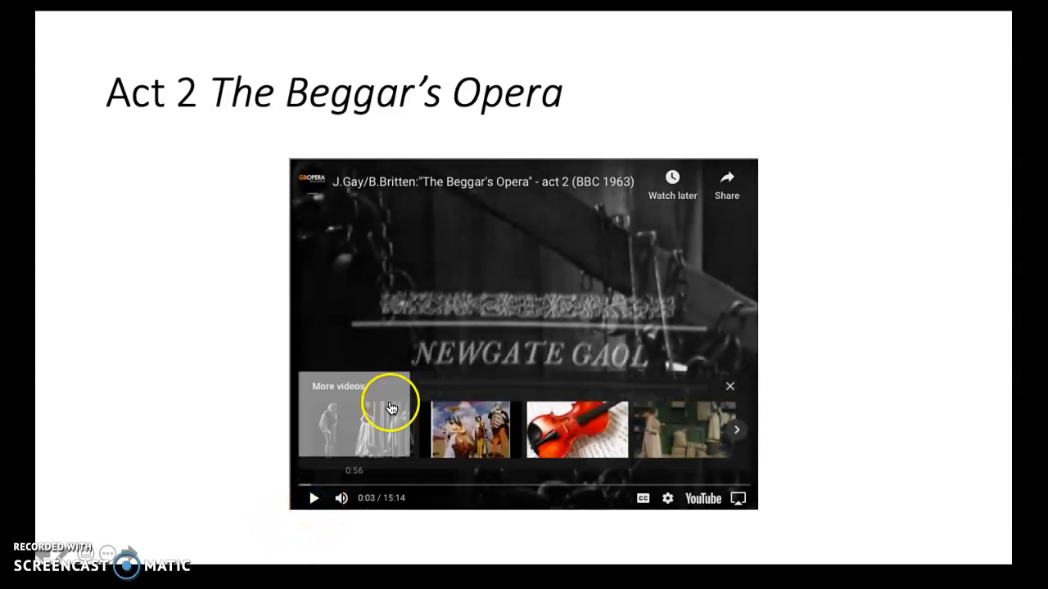
pyautogui.click(213, 336)
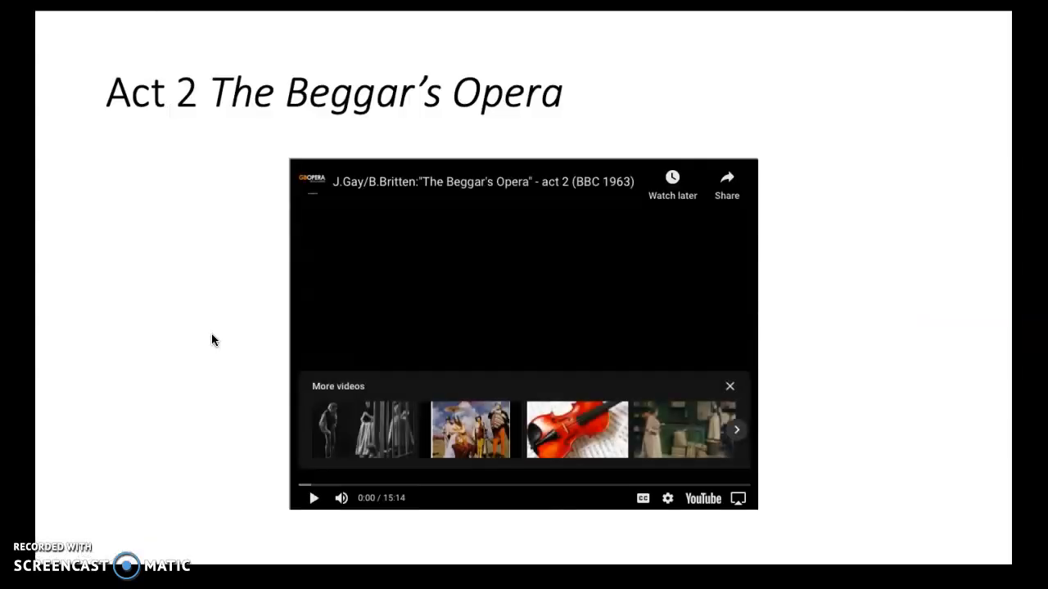
pyautogui.press('Escape')
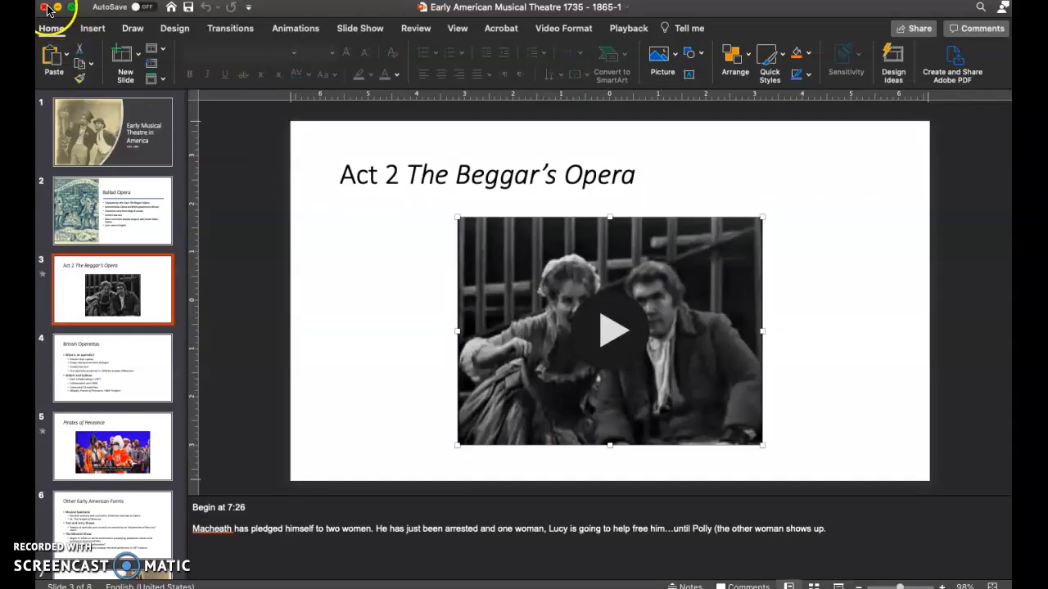